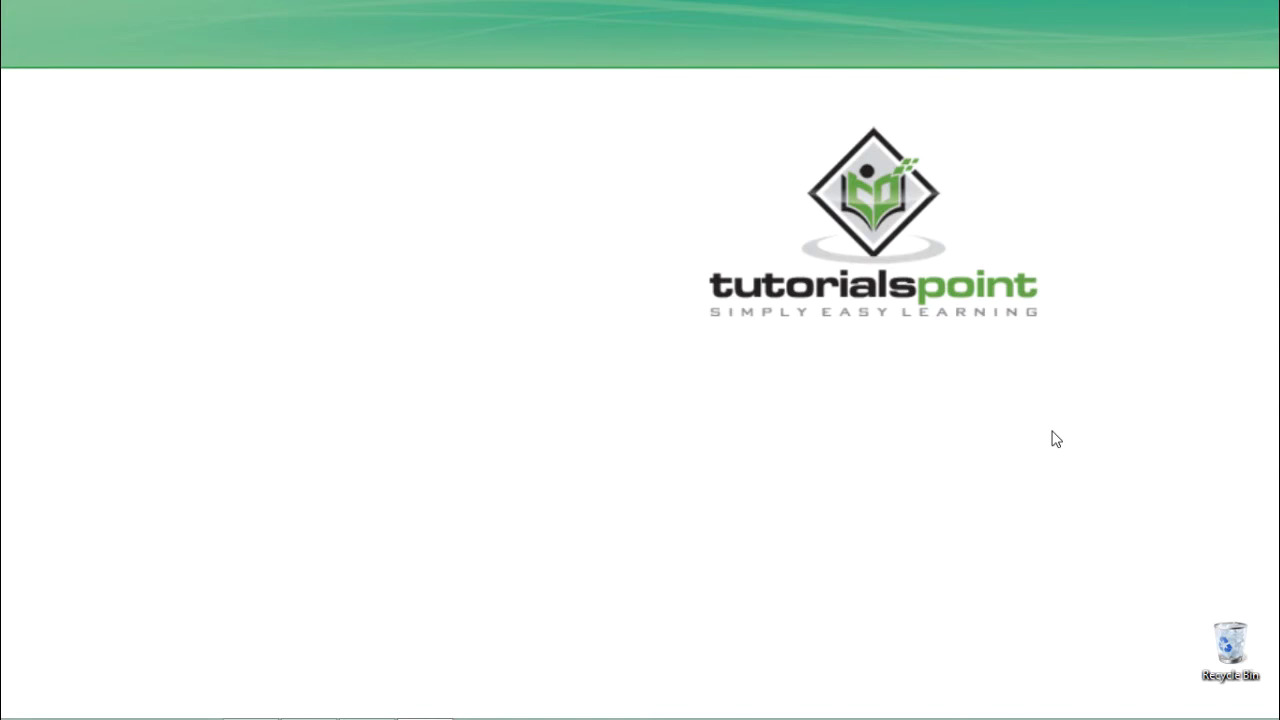
Switch to the Firefox window showing the IconChanger 3.8 download page.
key(alt+Tab)
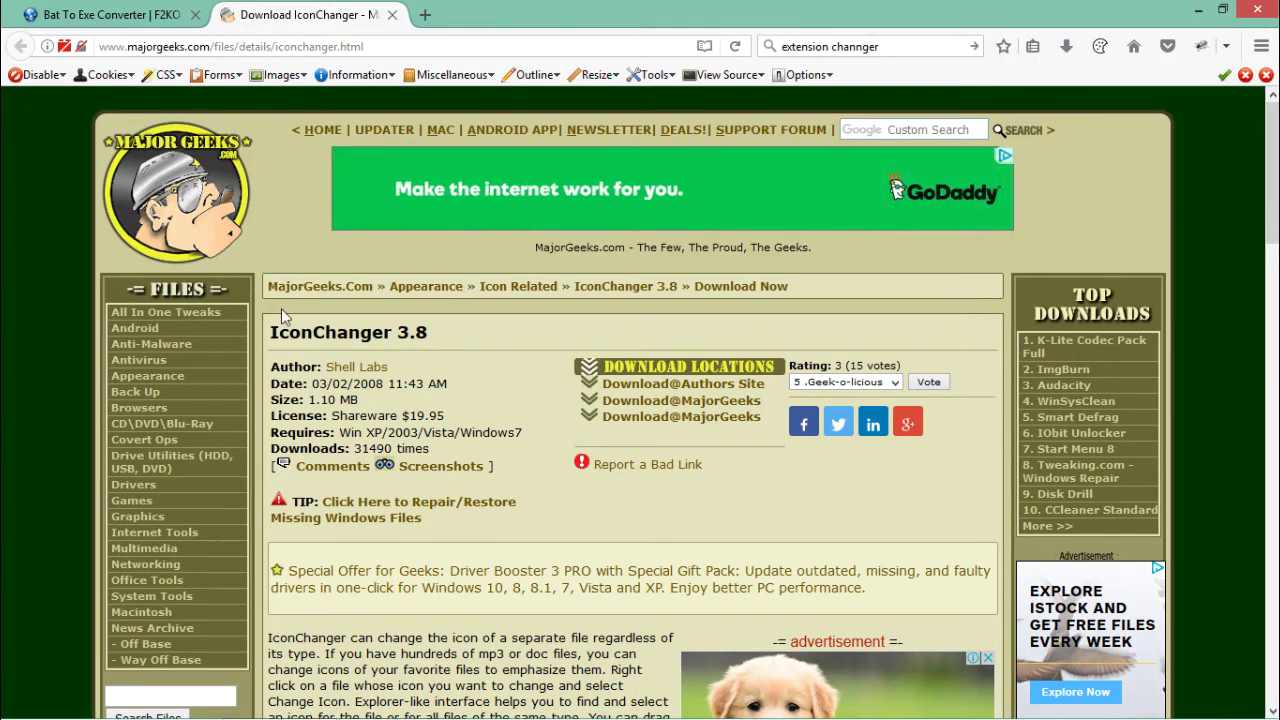
Check the IconChanger 3.8 page title and address, then close that tab.
drag(268, 332, 456, 347)
click(471, 333)
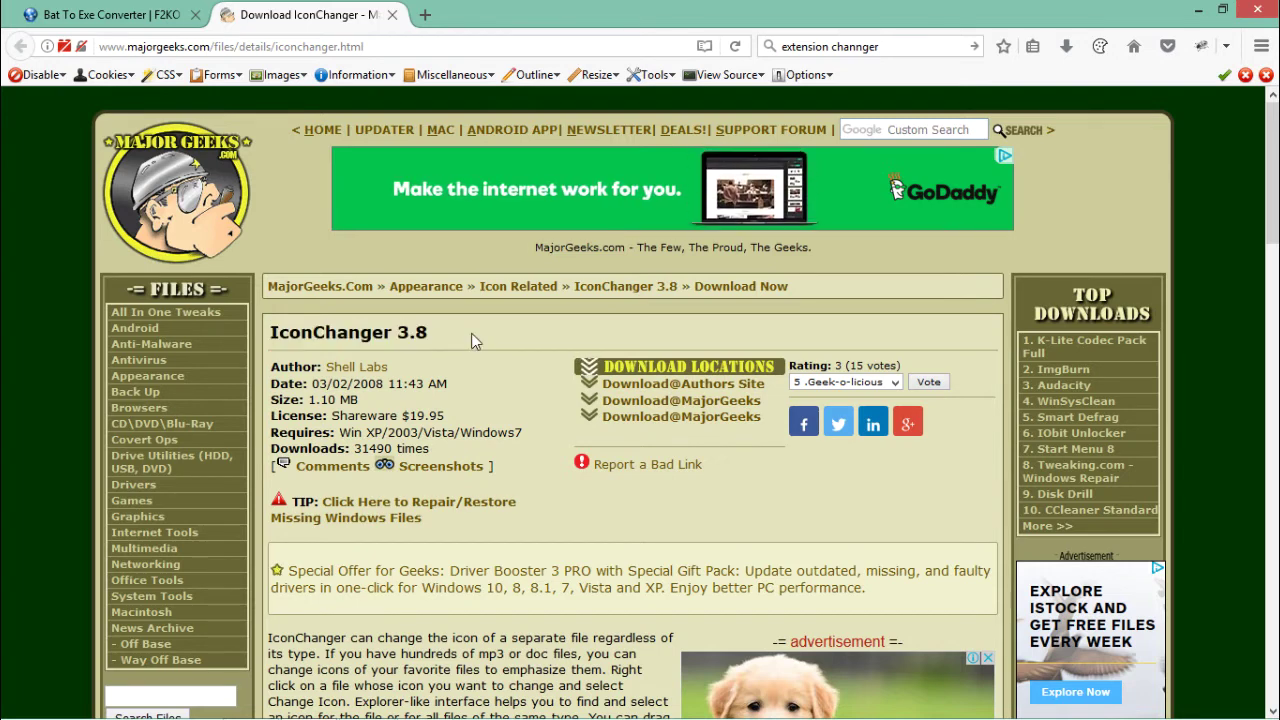
click(314, 38)
drag(314, 46, 98, 46)
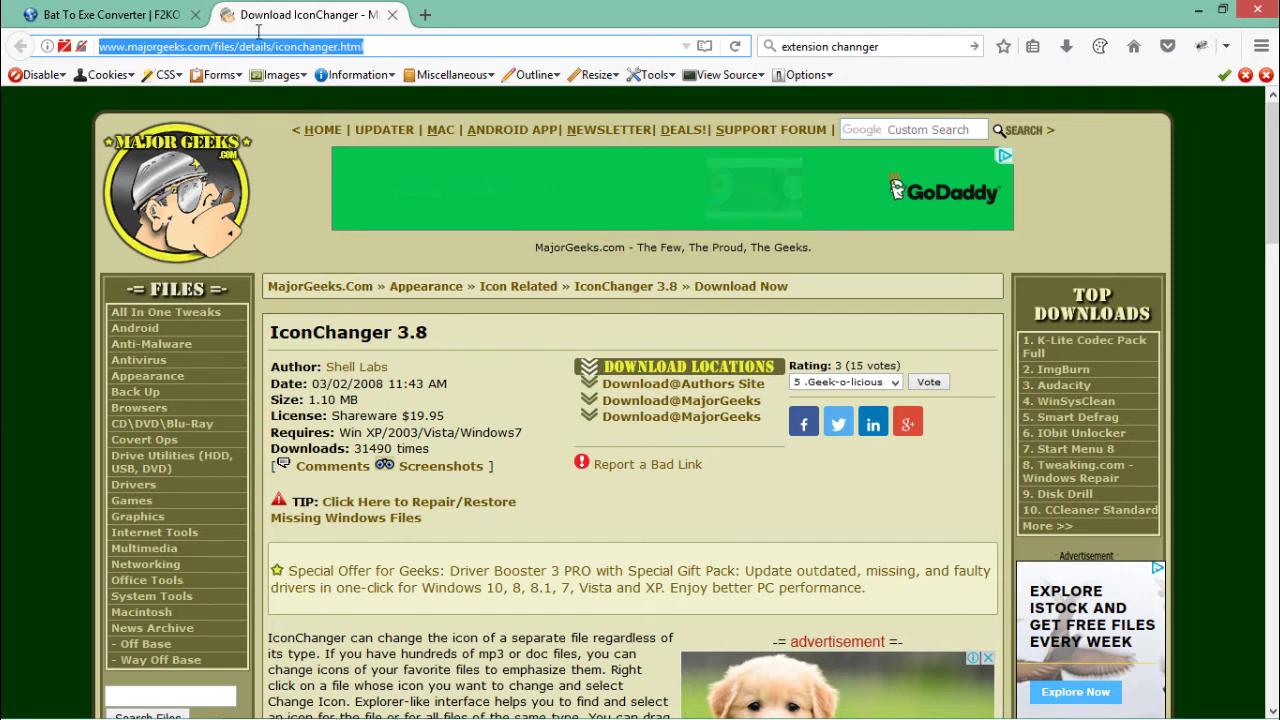
click(392, 15)
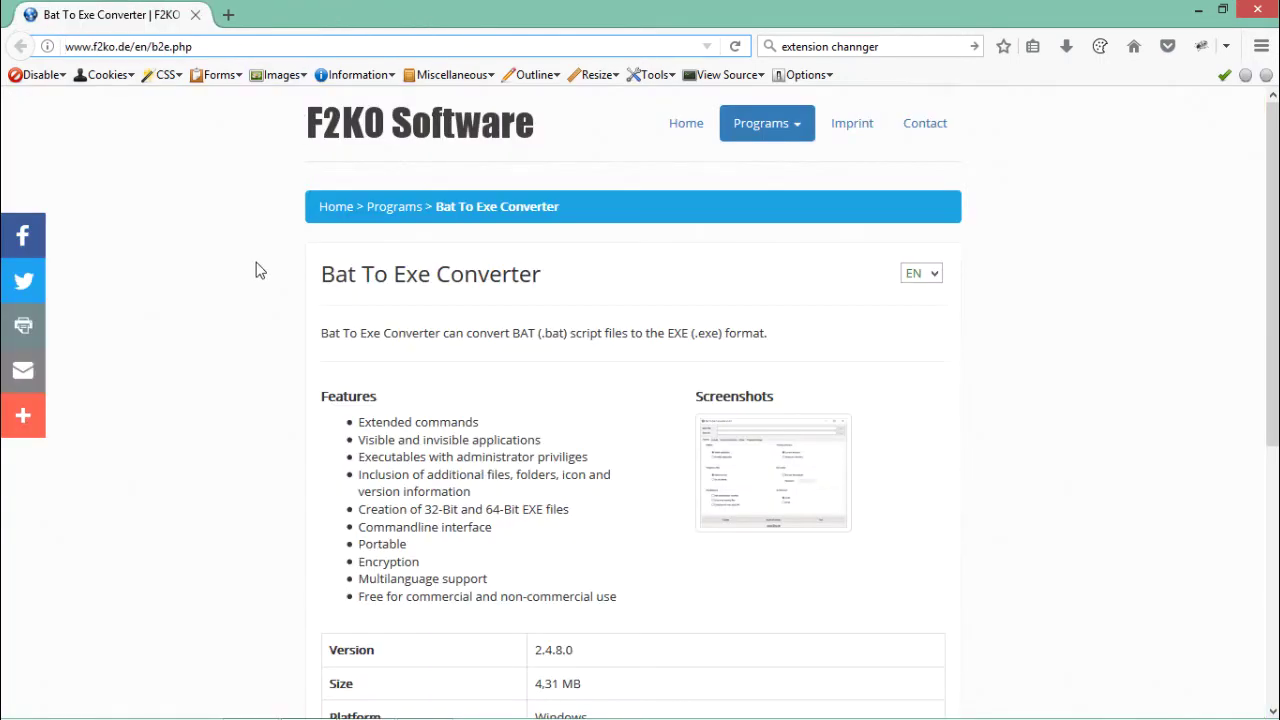
Minimize Firefox from the F2KO Bat To Exe Converter page and bring the Windows 7 VM forward.
drag(322, 274, 540, 277)
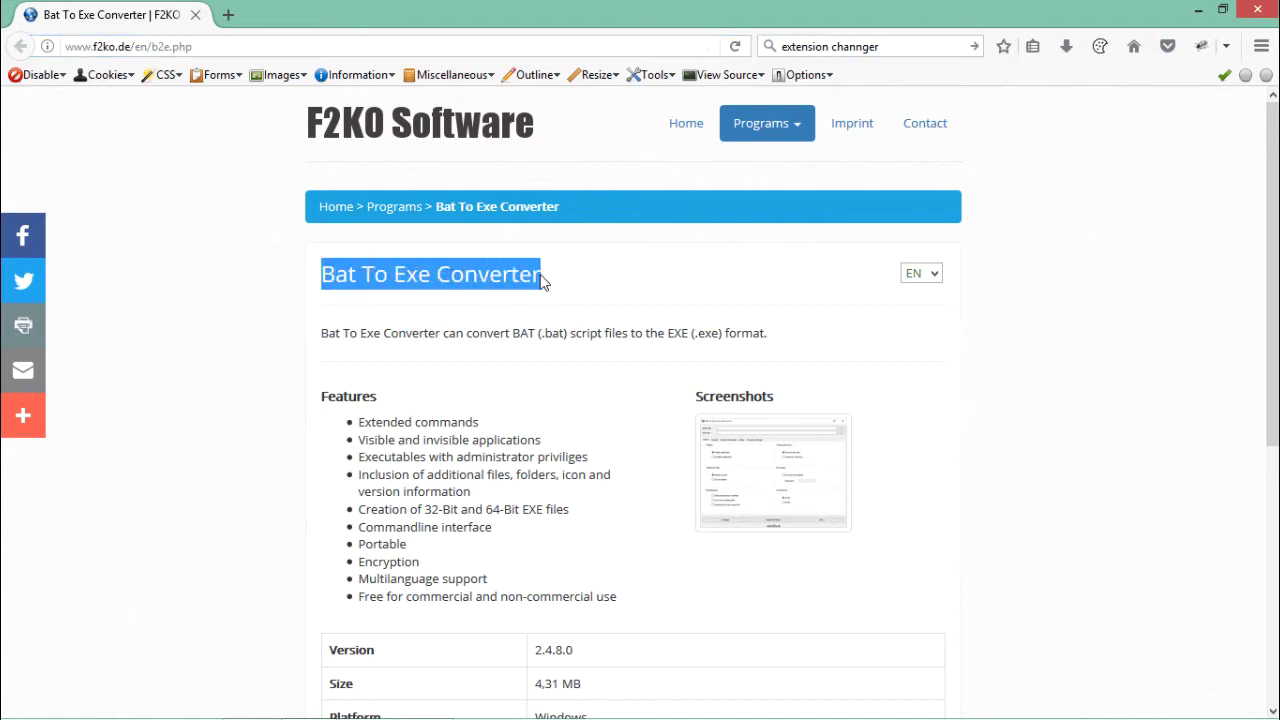
click(543, 278)
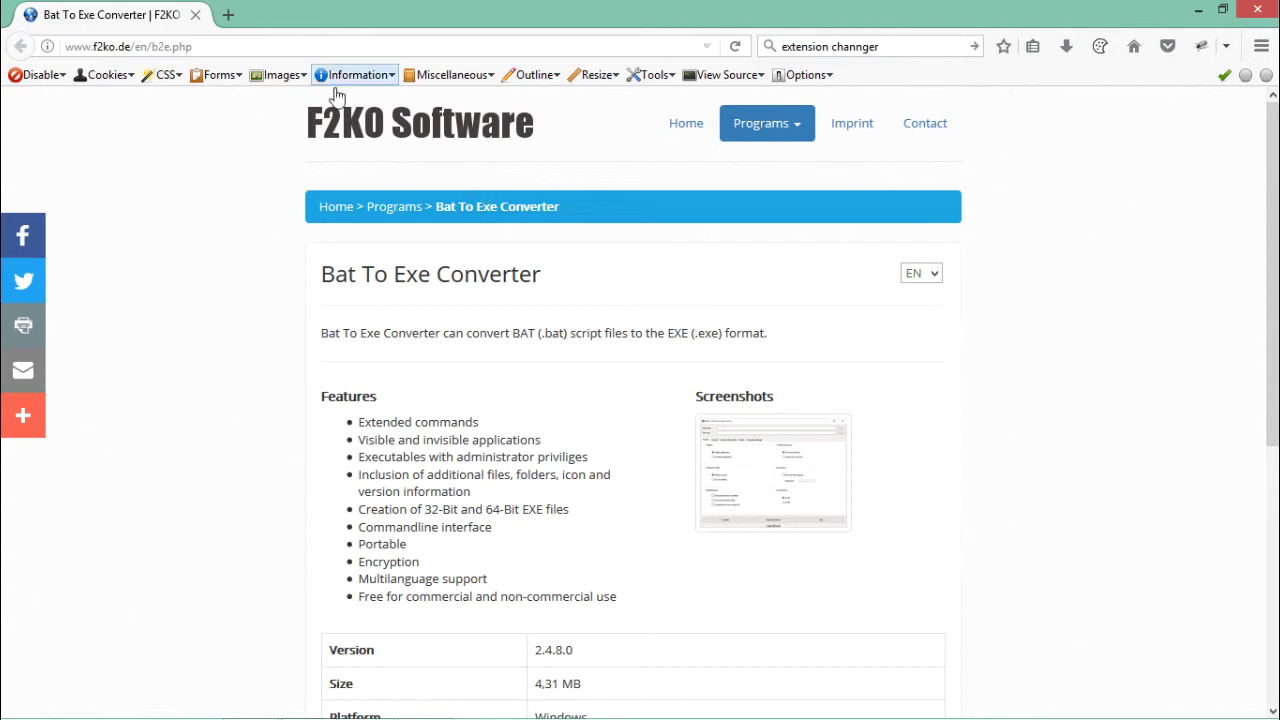
click(295, 44)
drag(295, 44, 62, 44)
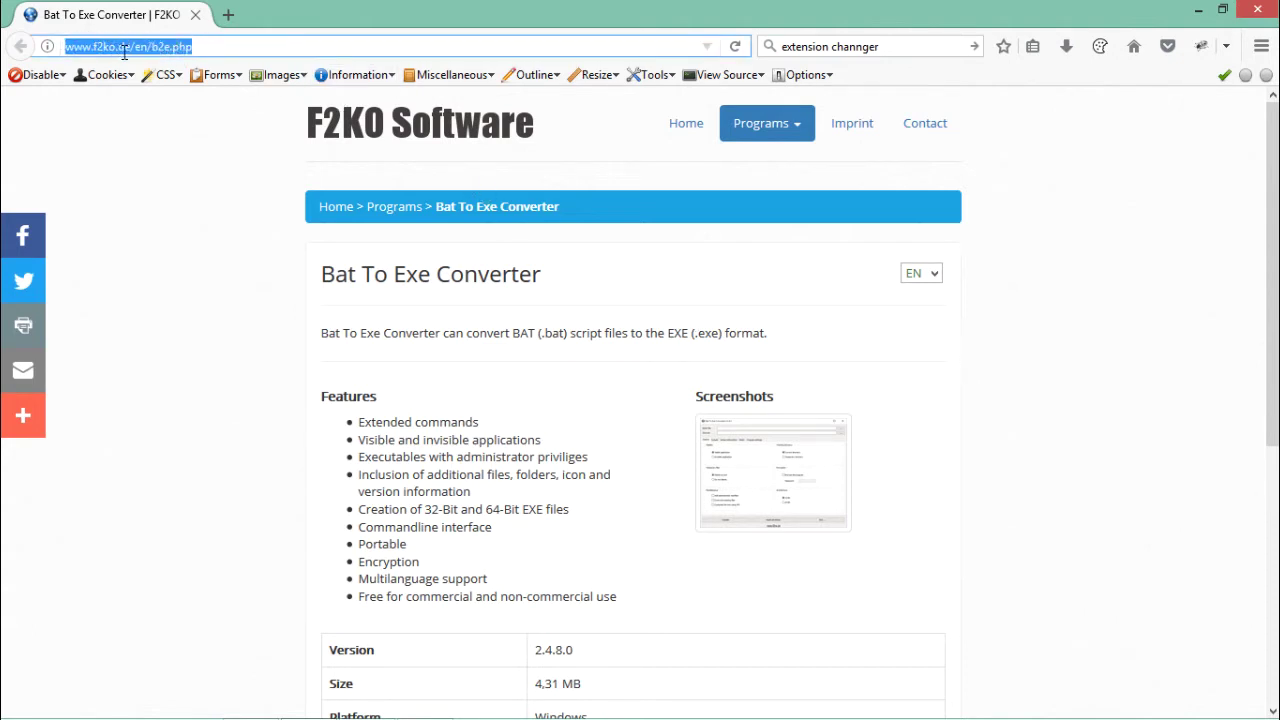
click(1200, 9)
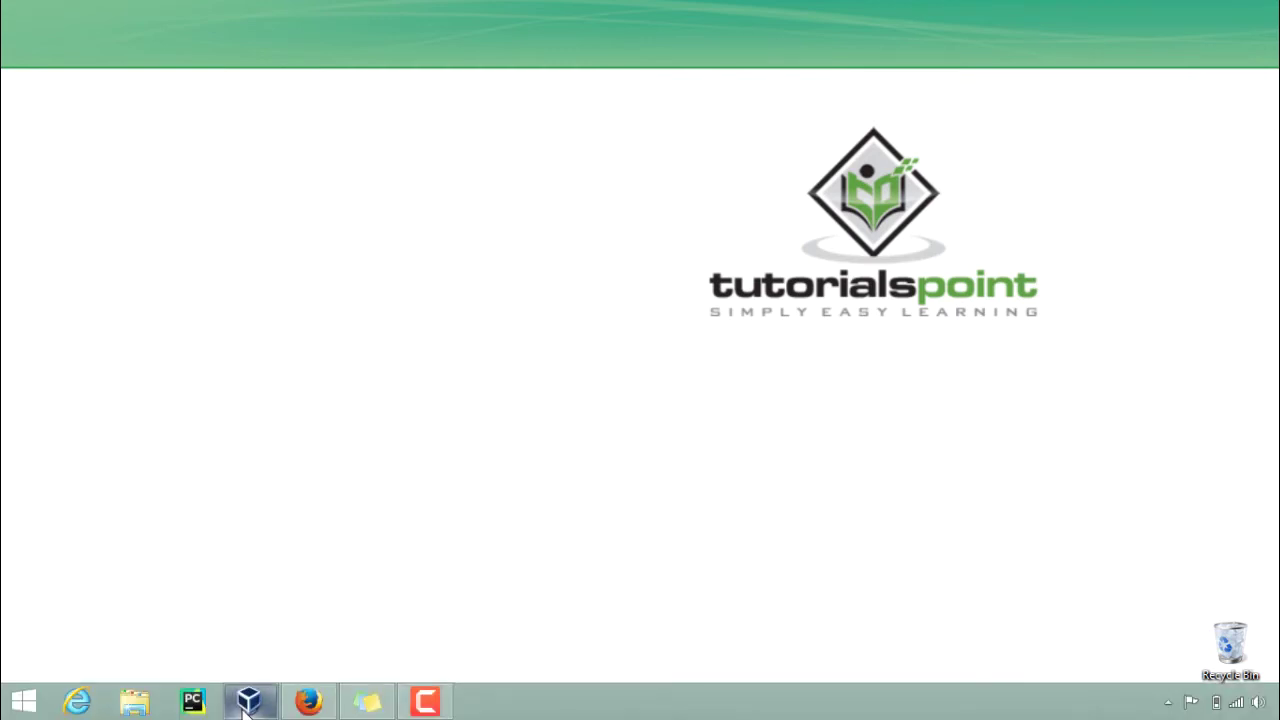
click(250, 708)
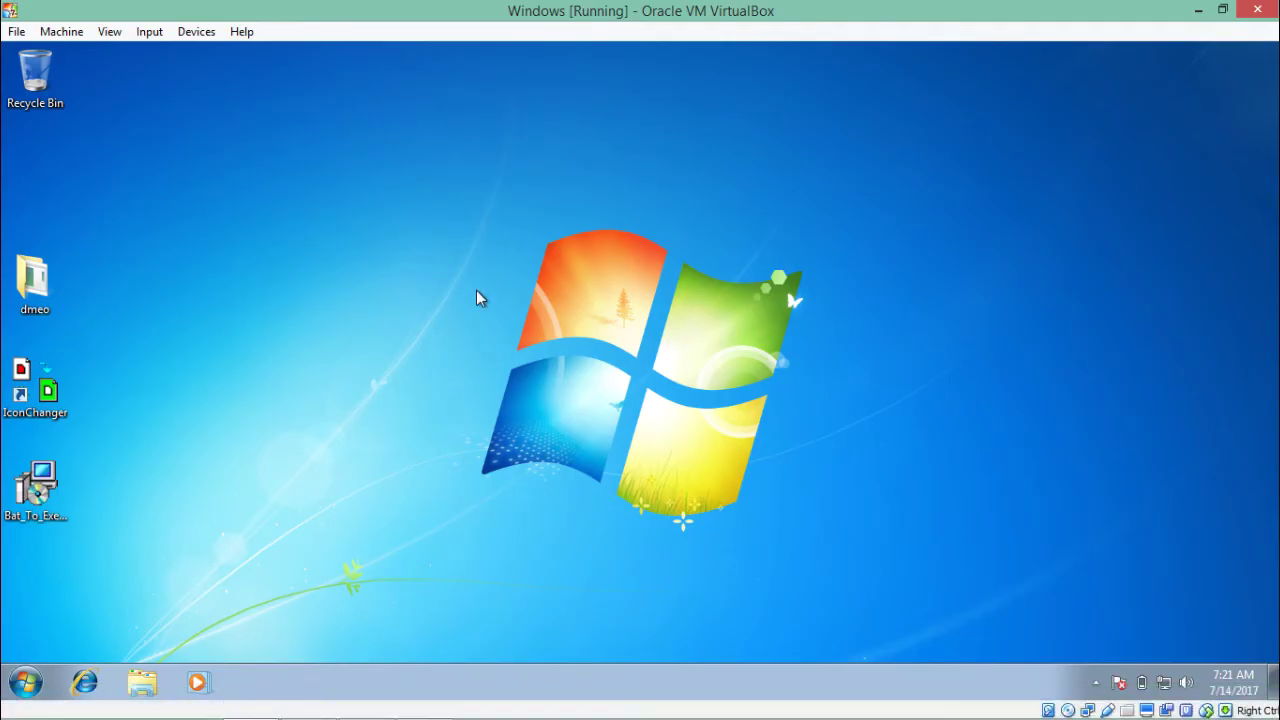
drag(38, 392, 405, 106)
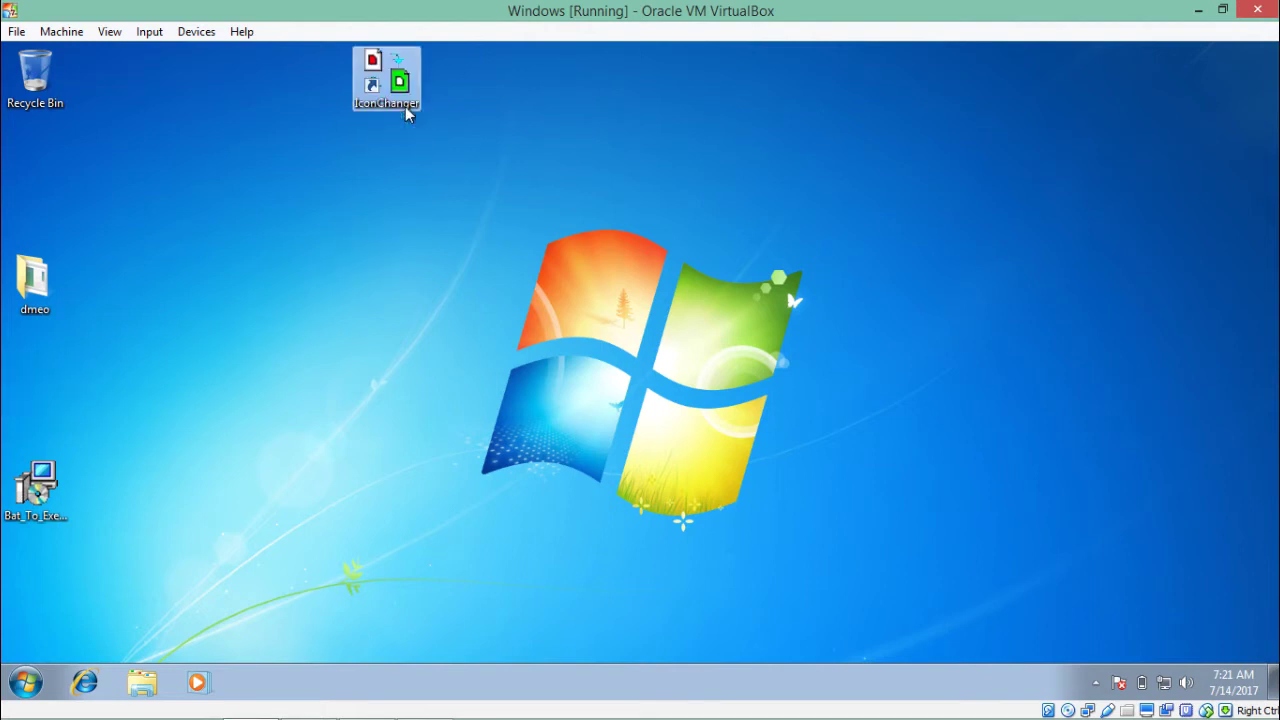
click(423, 239)
key(super+r)
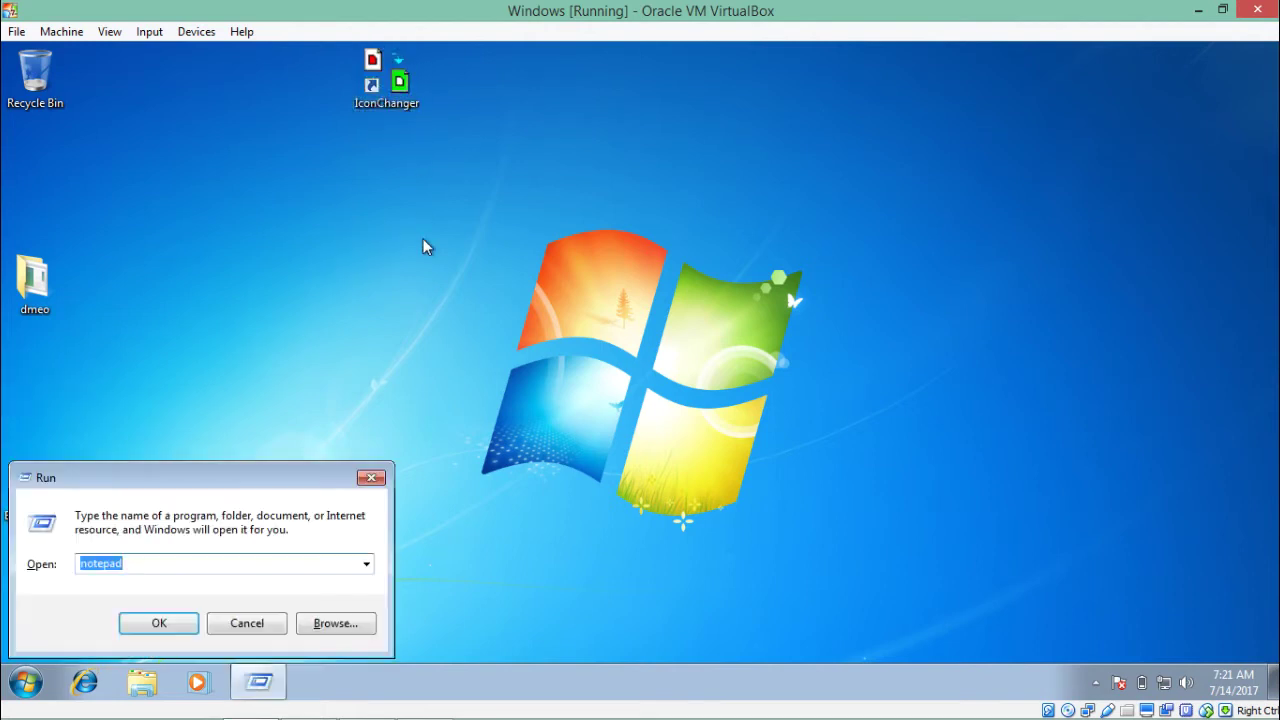
key(Return)
text(@)
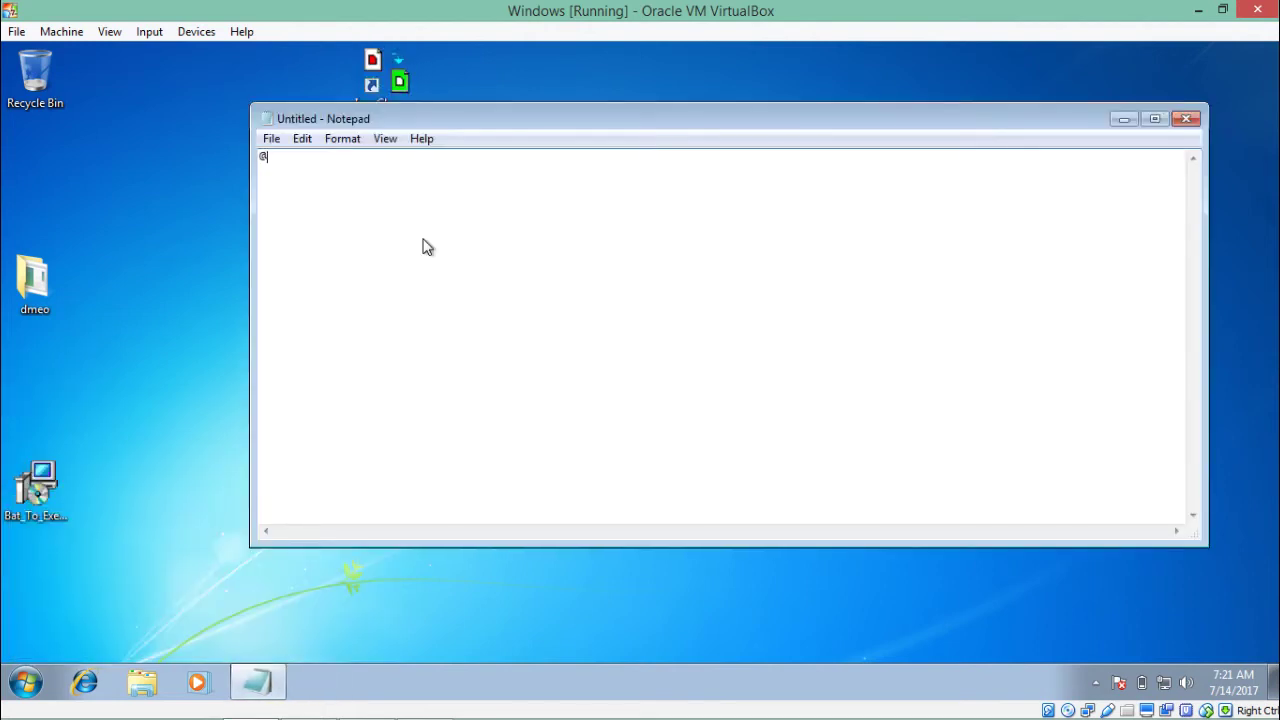
text(echo off)
key(Return)
text(echo demouser)
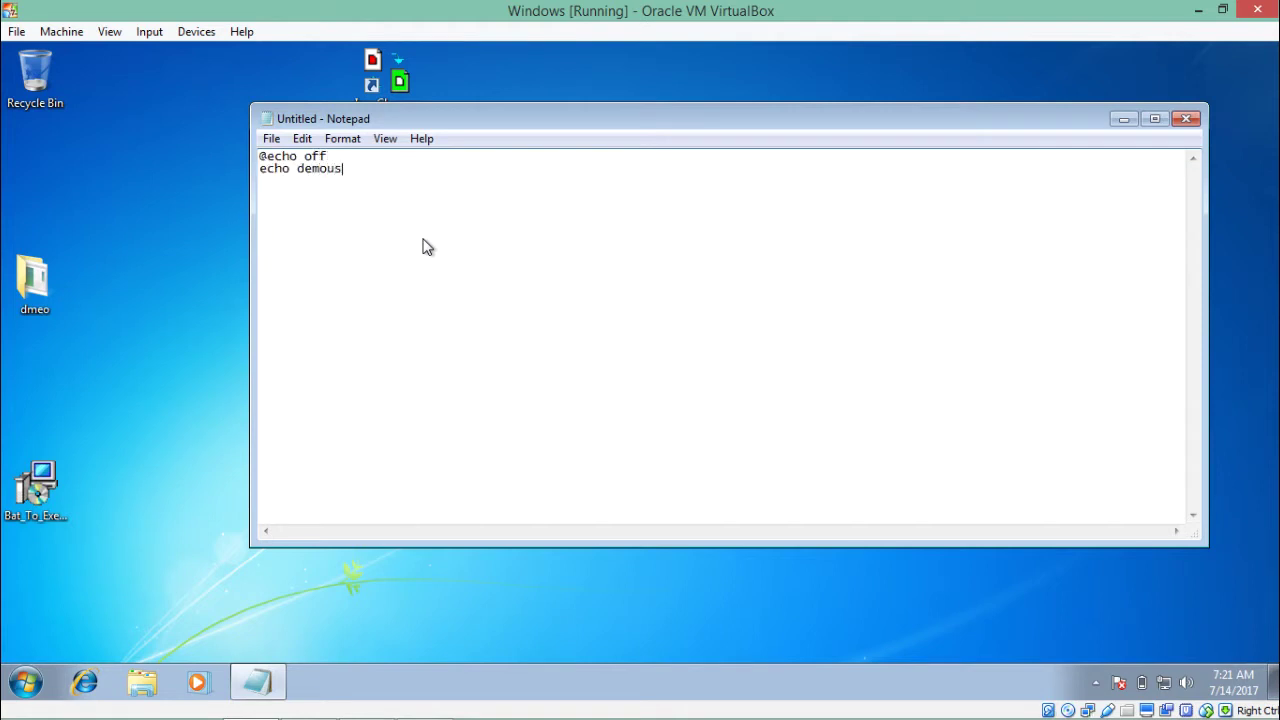
key(Return)
text(pause)
Save the script to the Desktop as sample.bat.
key(ctrl+s)
key(BackSpace)
text(demo)
key(BackSpace)
key(BackSpace)
key(BackSpace)
key(BackSpace)
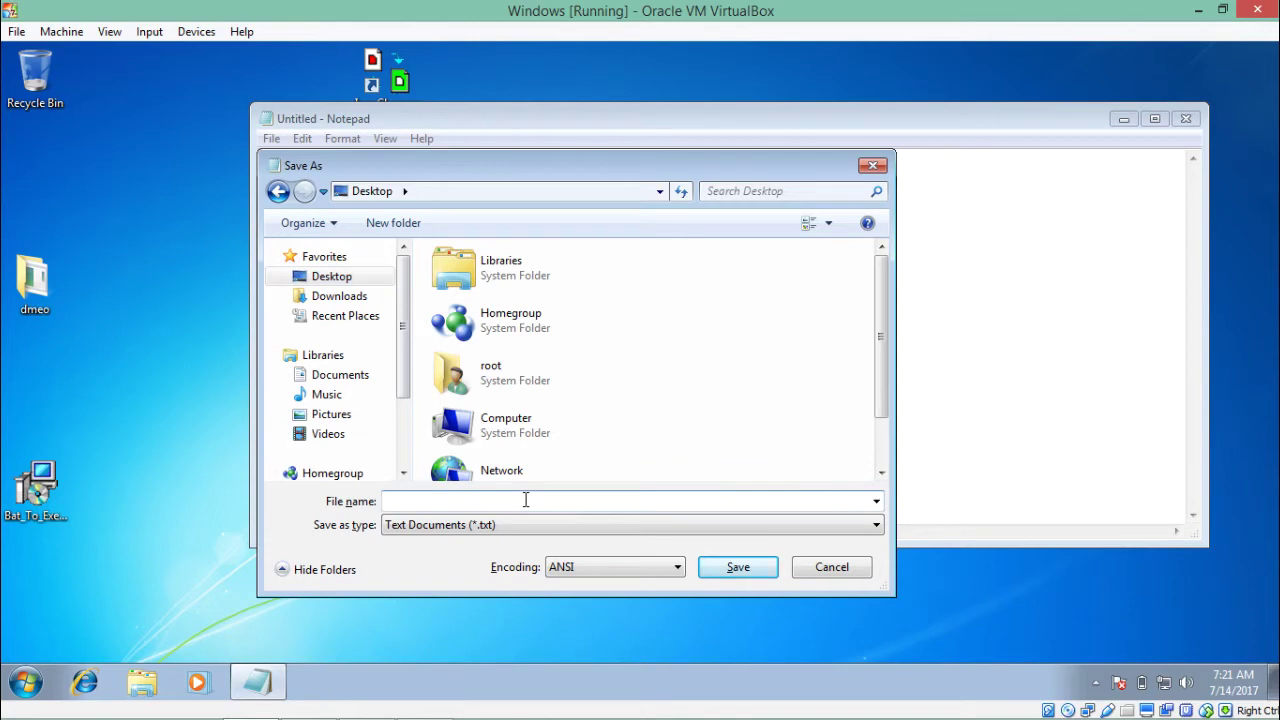
text(sample.bat)
key(Return)
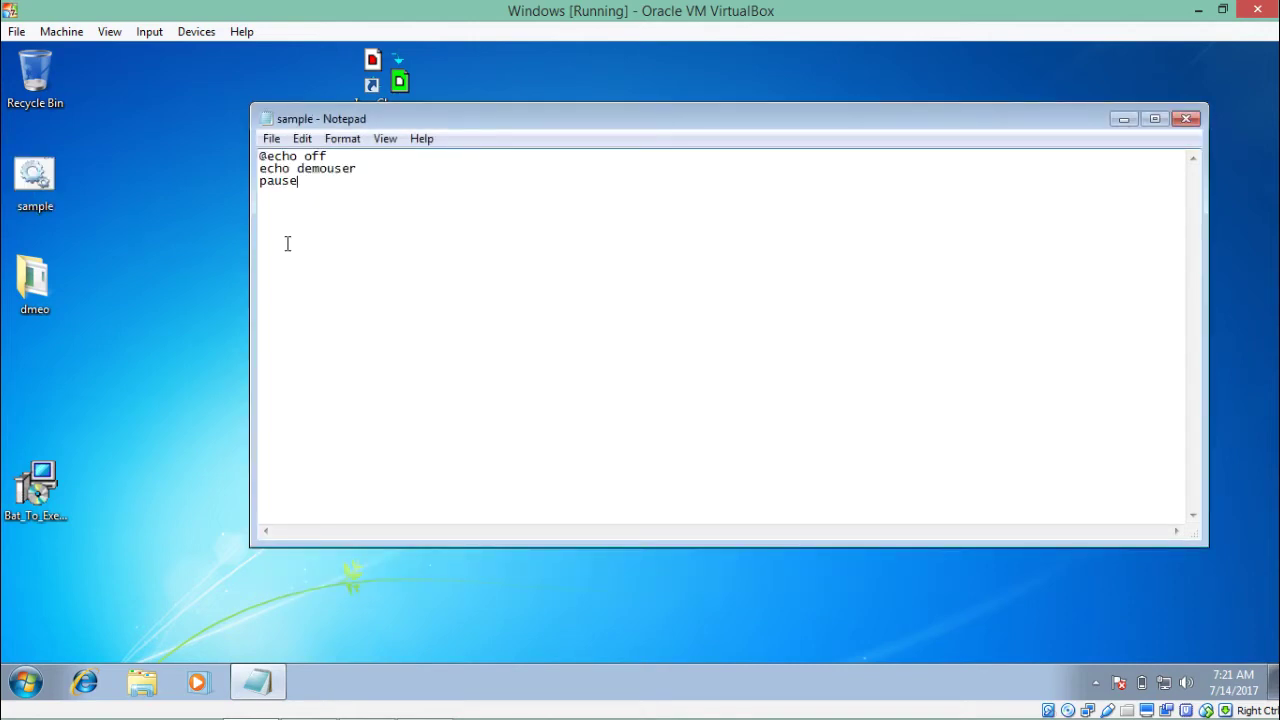
Test-run sample.bat, dismiss its console, and minimize Notepad.
double_click(65, 179)
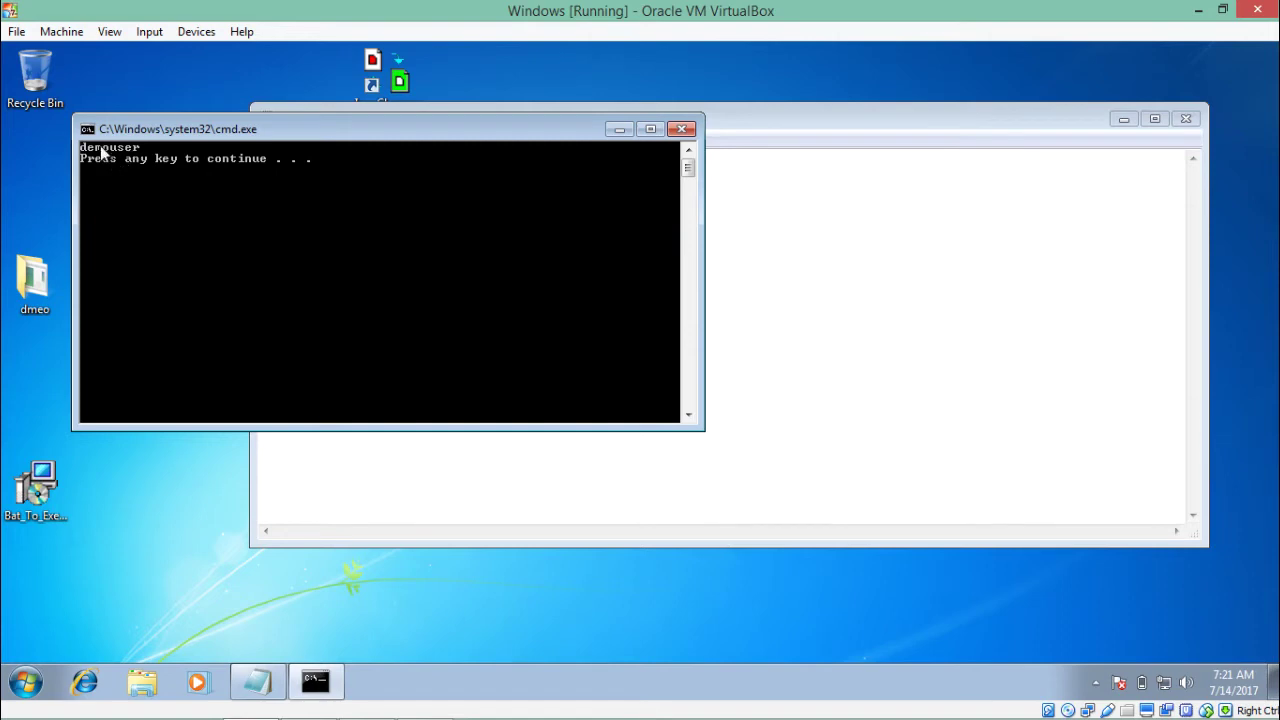
key(Return)
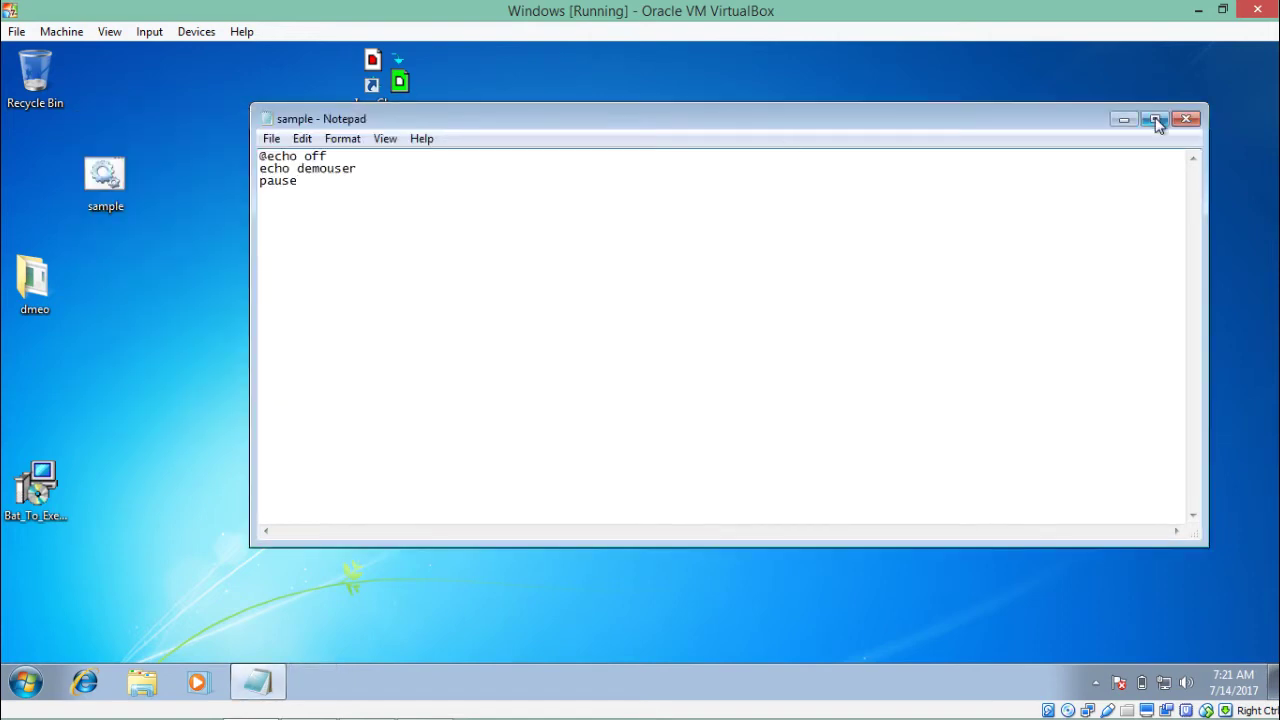
click(1122, 120)
Launch IconChanger, dismiss the tip, and load sample from the Desktop as the file to change.
double_click(386, 80)
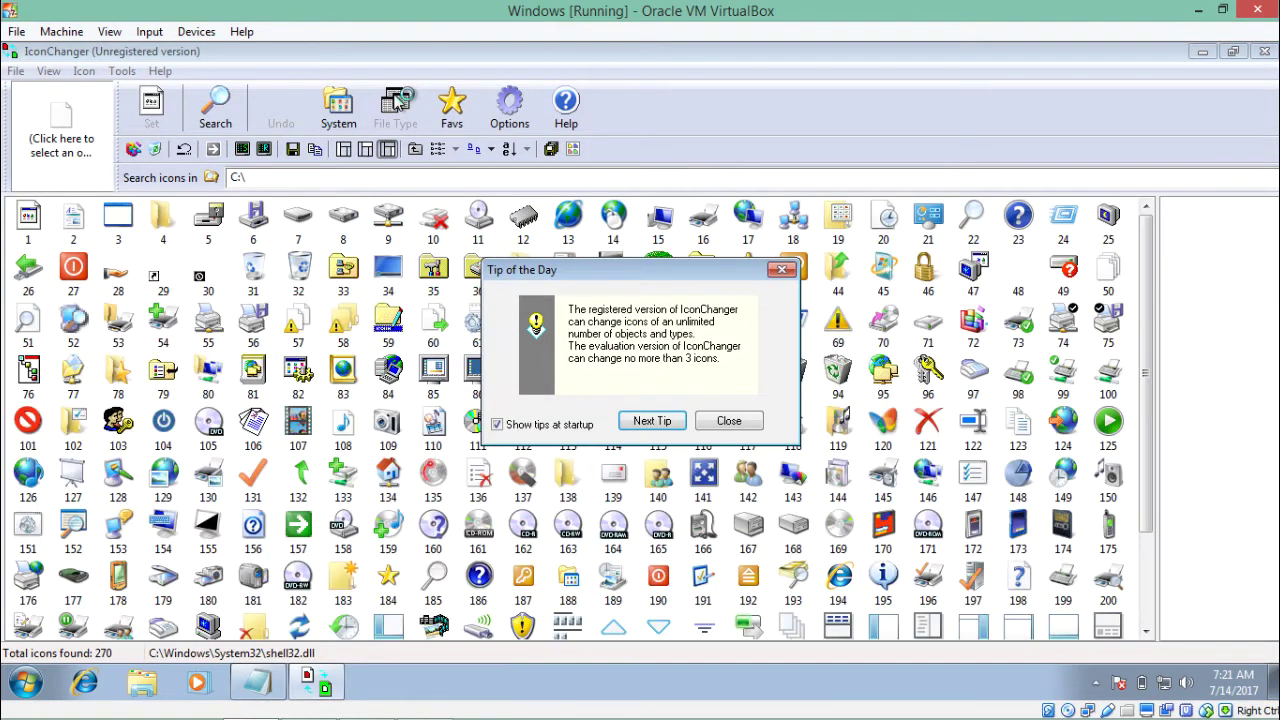
click(781, 270)
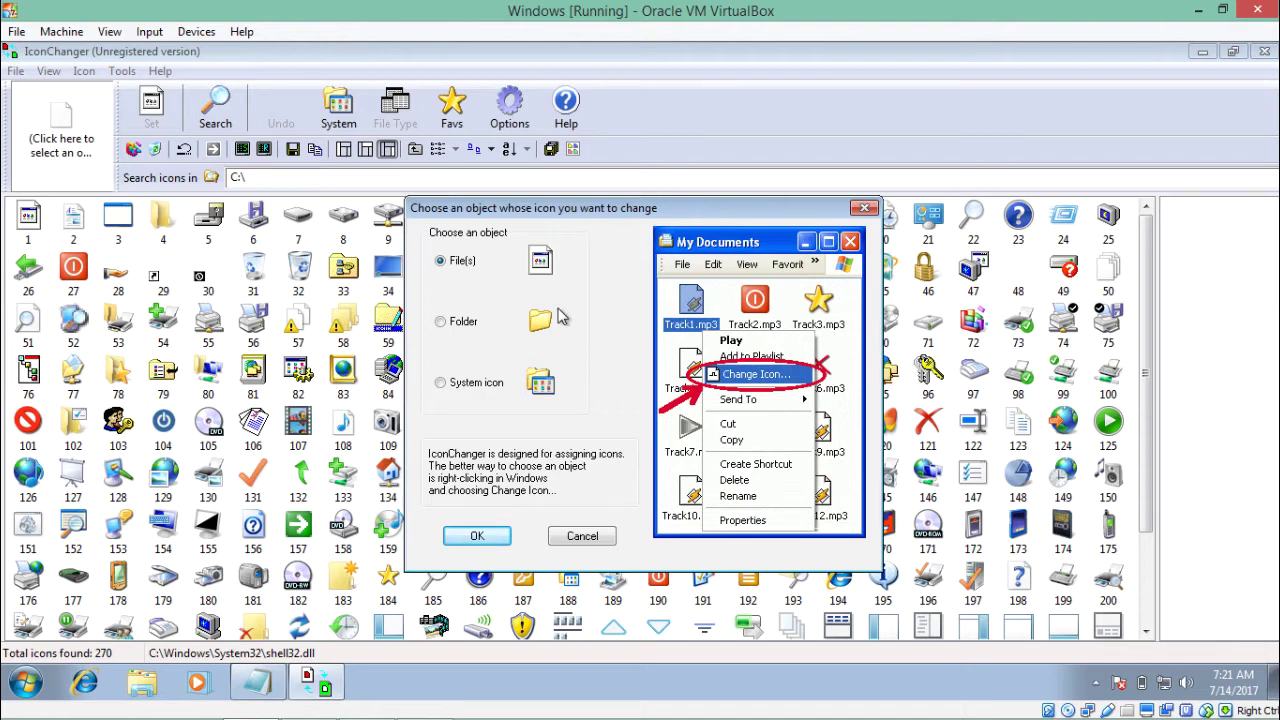
click(470, 326)
click(472, 536)
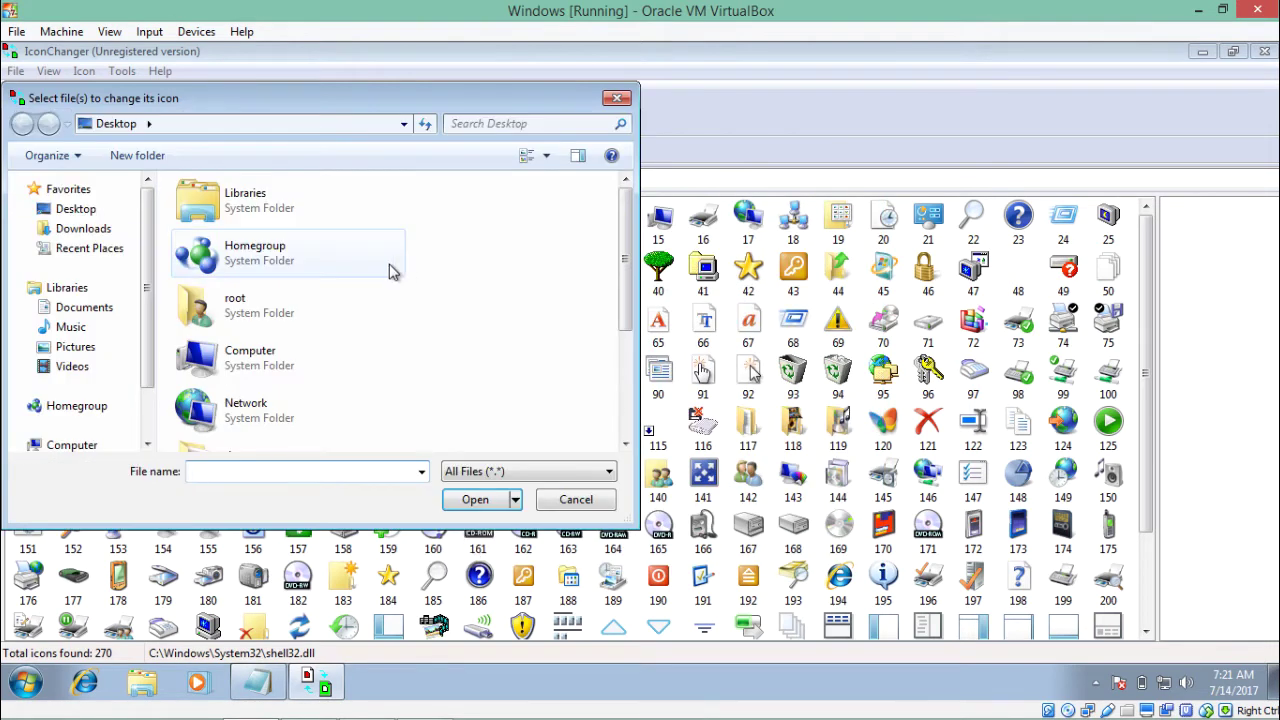
click(88, 209)
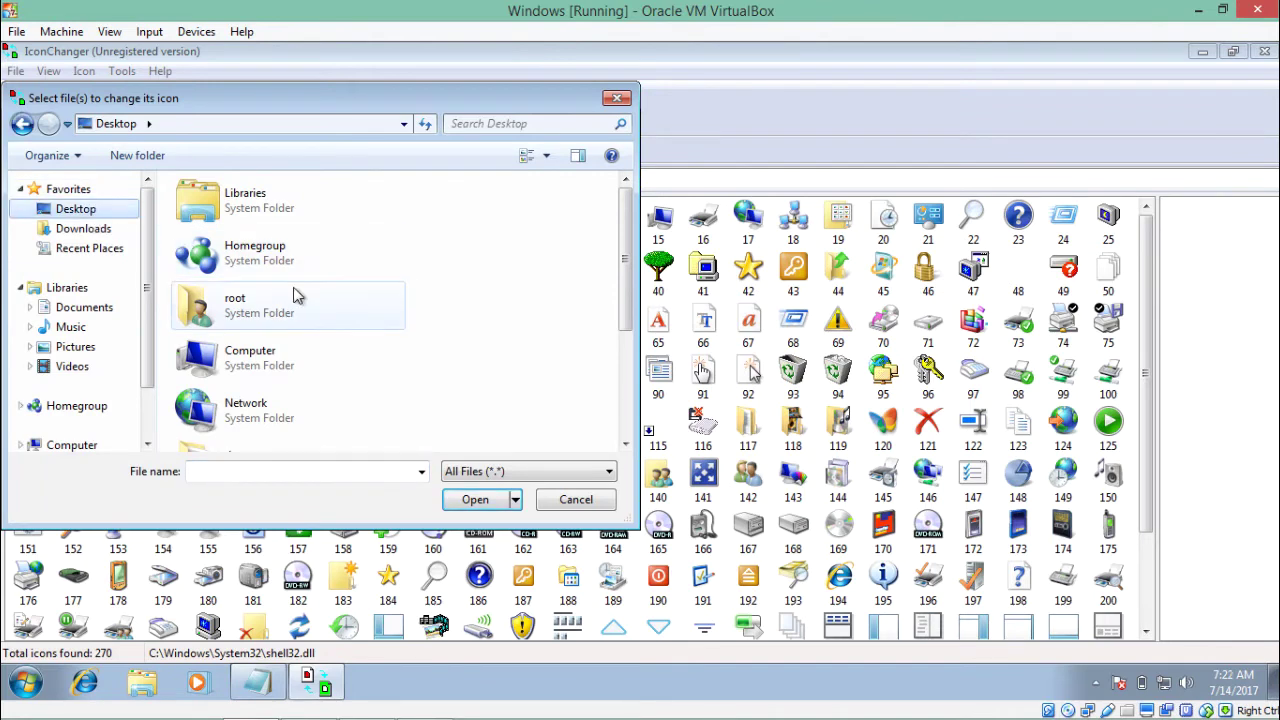
drag(623, 240, 623, 340)
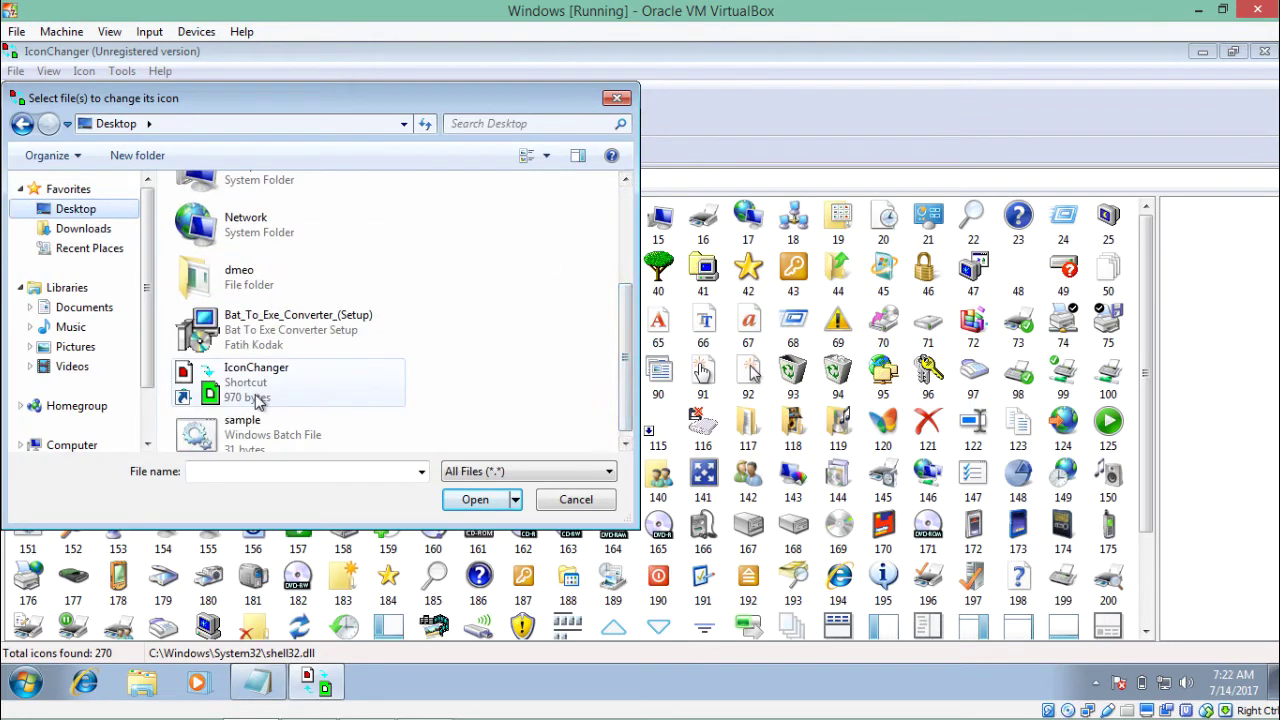
click(250, 428)
click(468, 499)
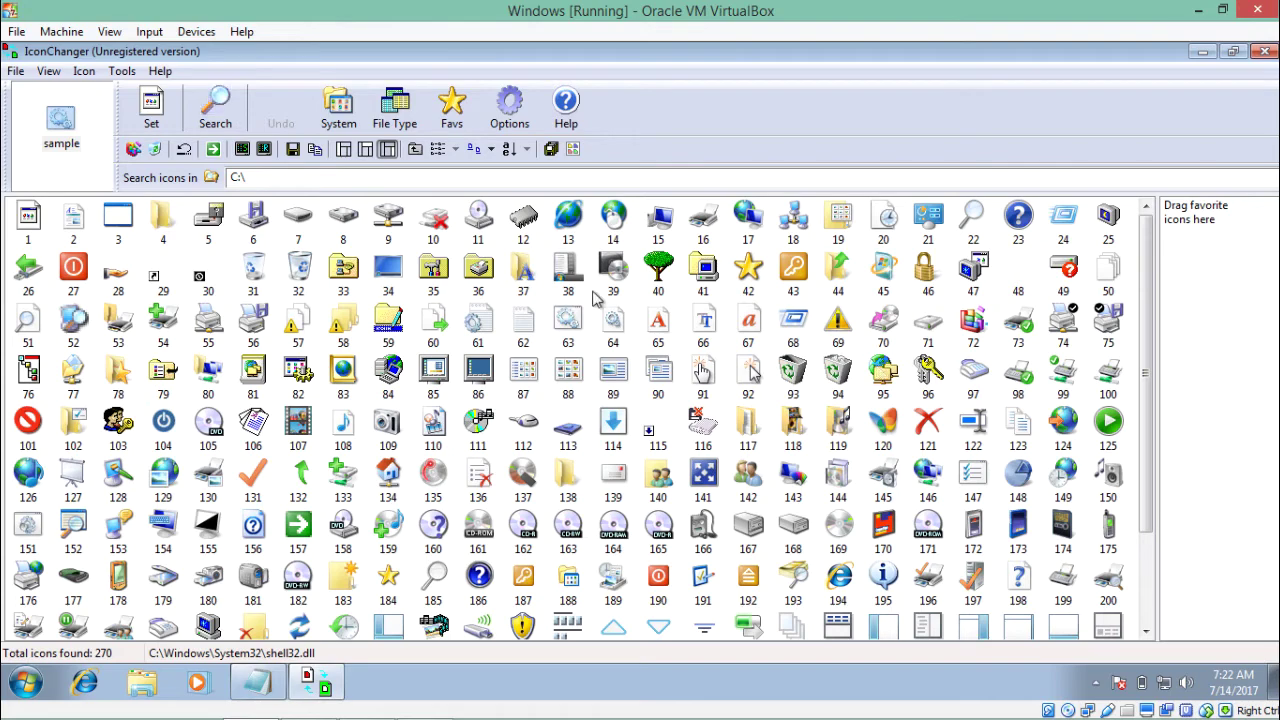
Apply globe icon 14 to sample, then minimize IconChanger.
mouse_move(1145, 250)
mouse_down()
mouse_move(1145, 325)
mouse_move(1140, 250)
mouse_up()
click(613, 218)
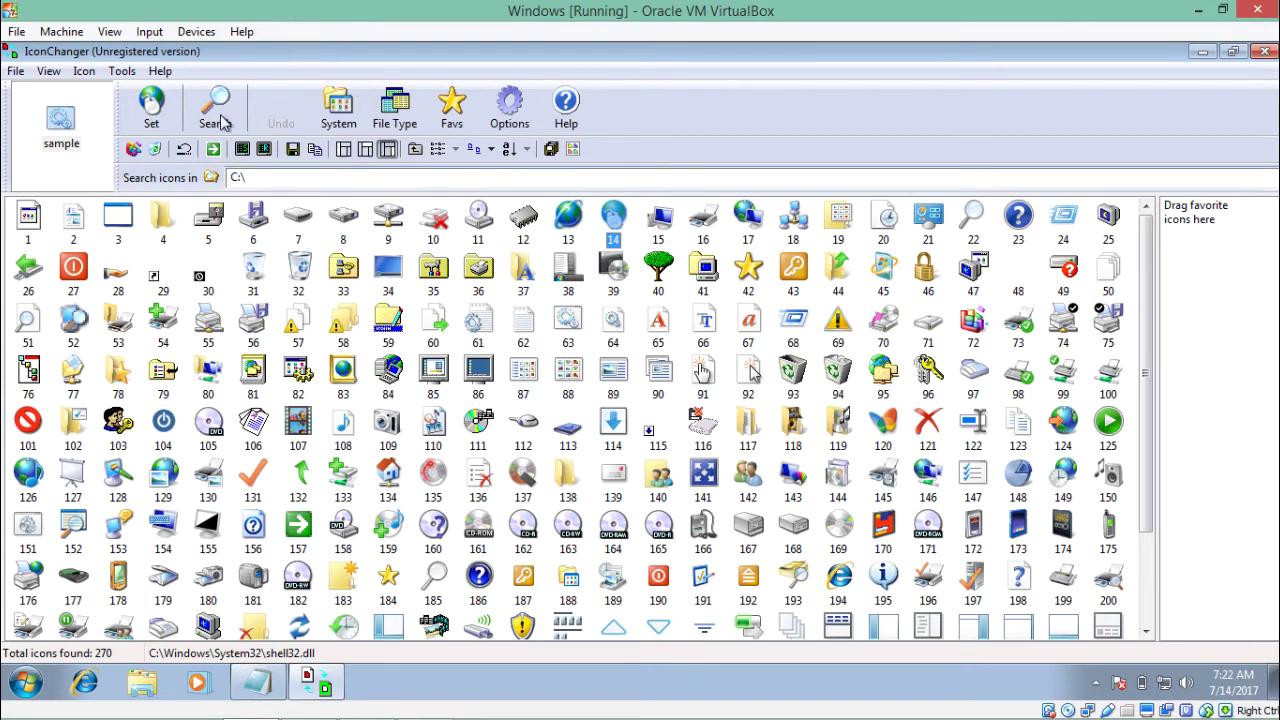
click(152, 113)
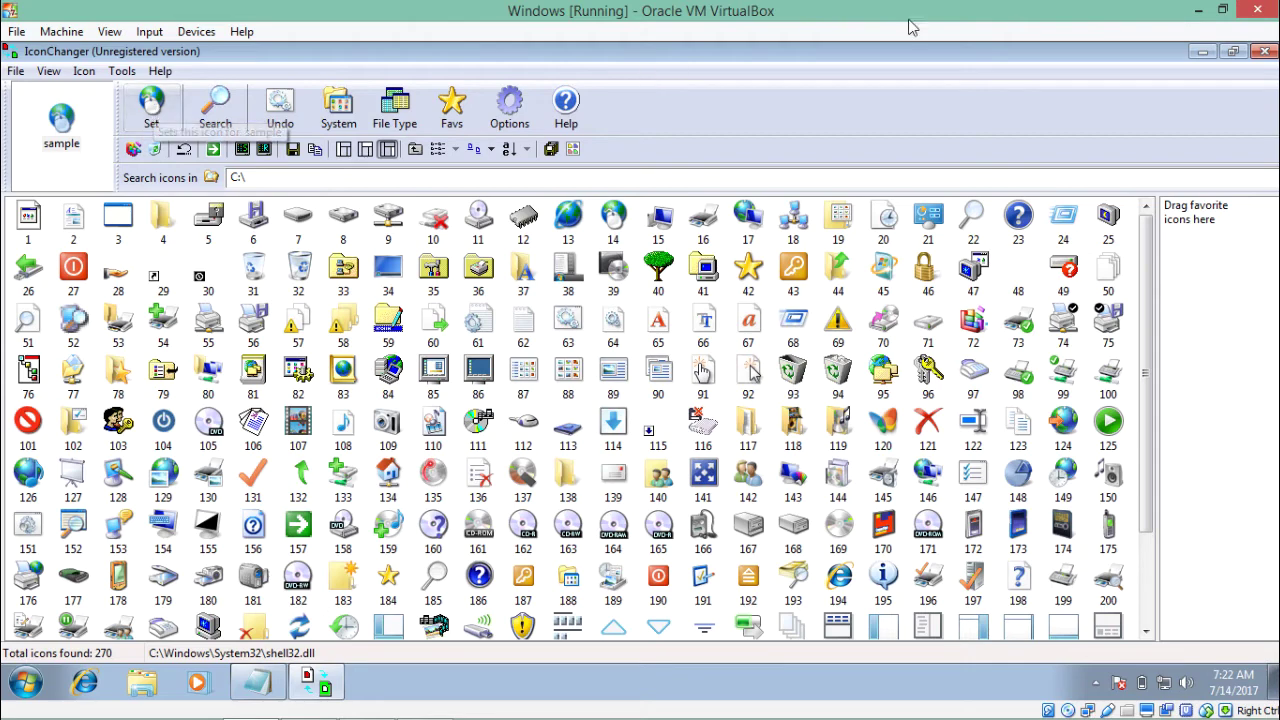
click(1200, 51)
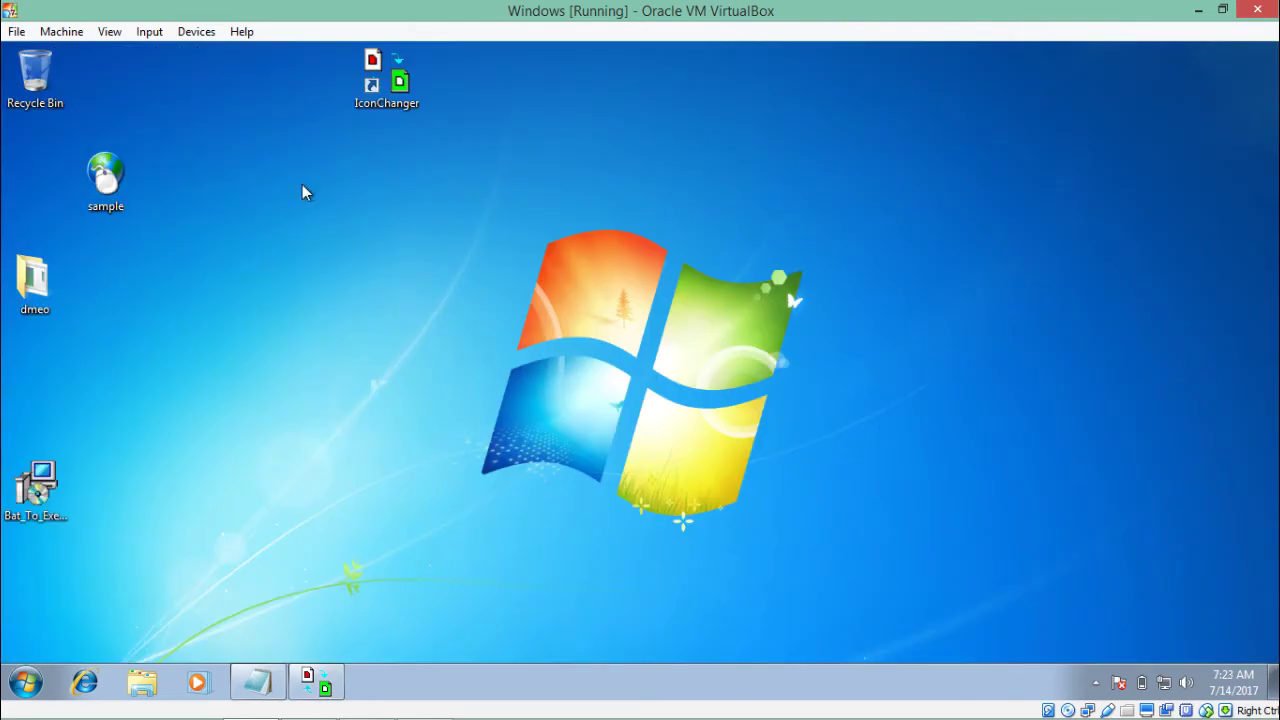
Confirm in sample's Properties that it is a Windows Batch File (.bat), then close the dialog.
click(105, 178)
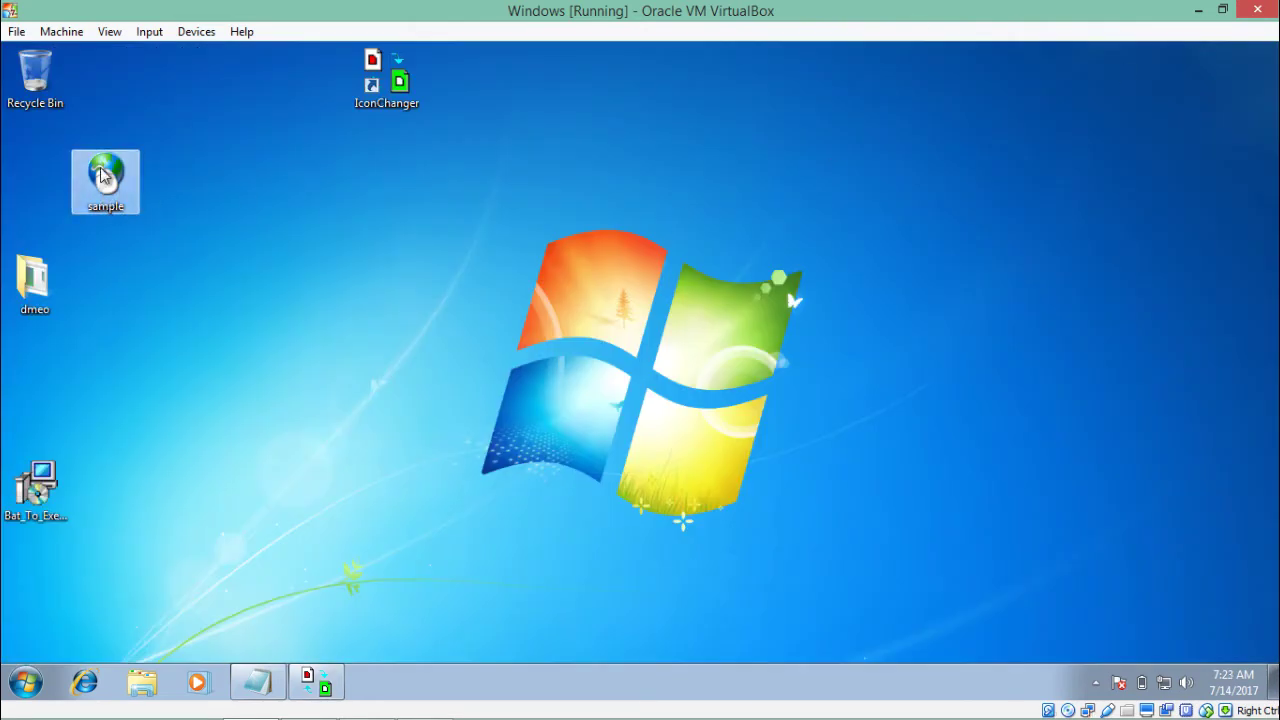
right_click(103, 175)
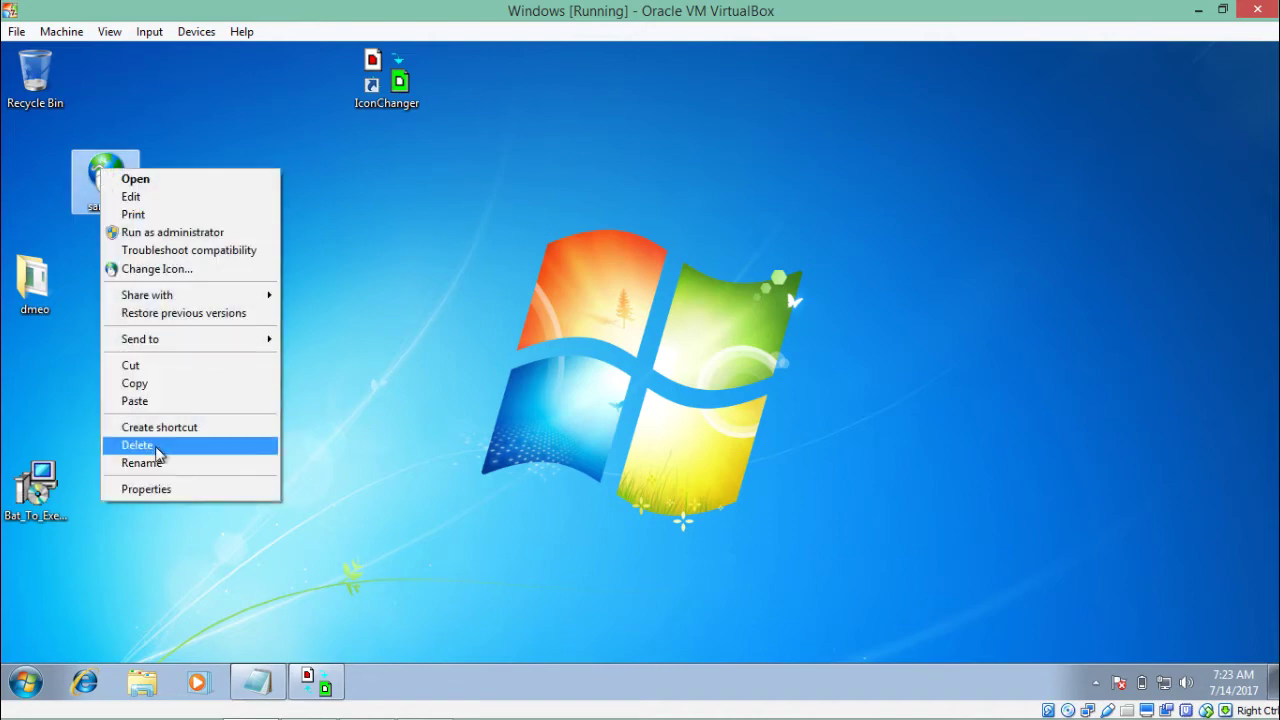
click(170, 490)
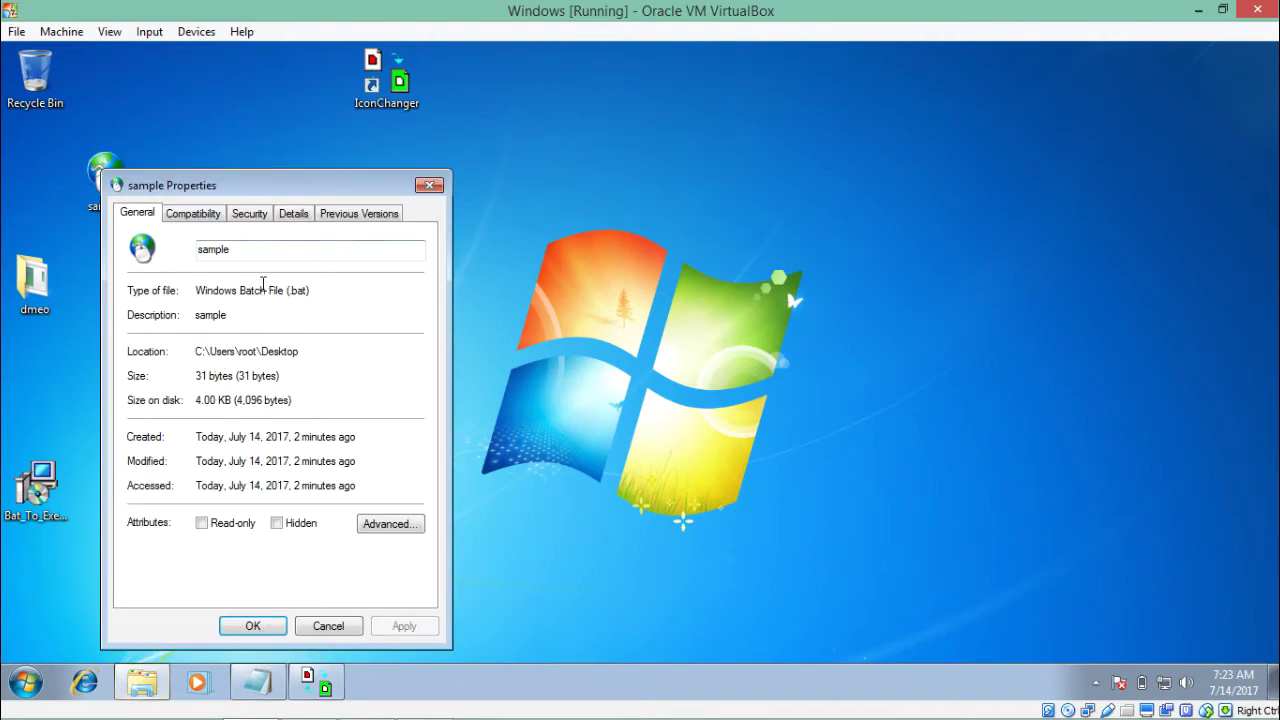
drag(232, 290, 306, 292)
click(428, 187)
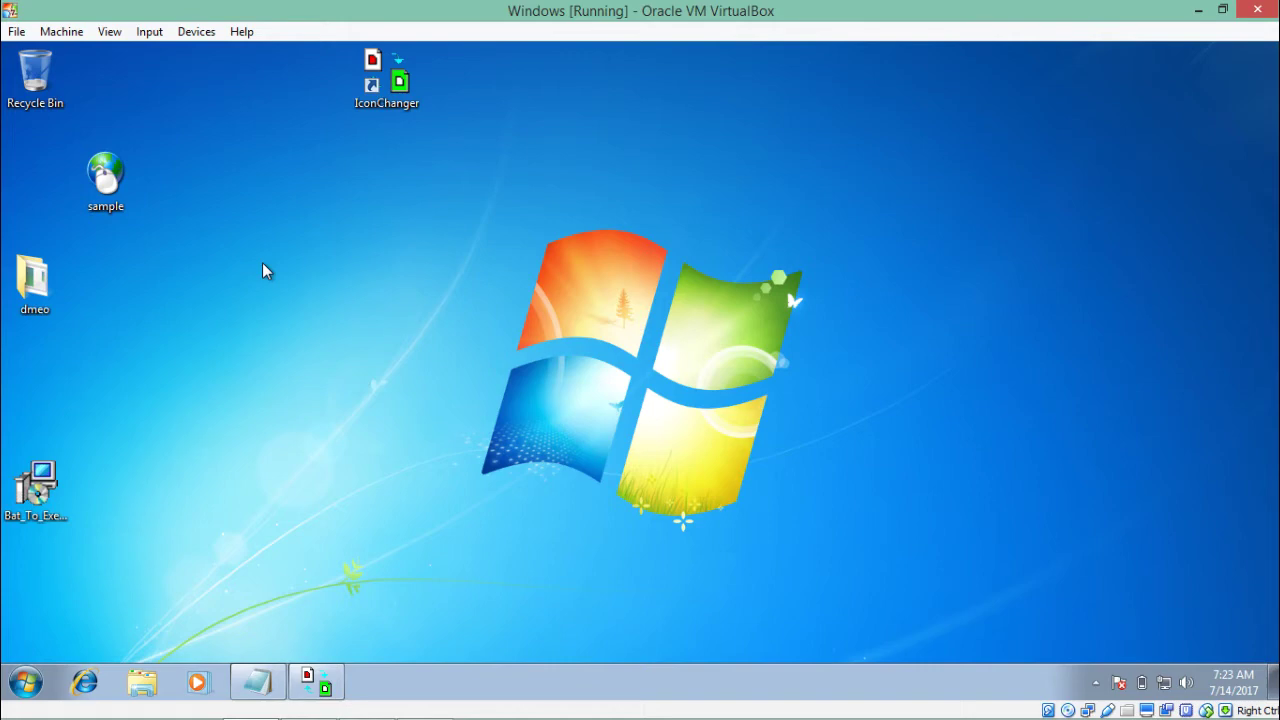
key(super)
Search the Start menu for 'bat' and launch Bat To Exe Converter v2.4.8.
text(bat)
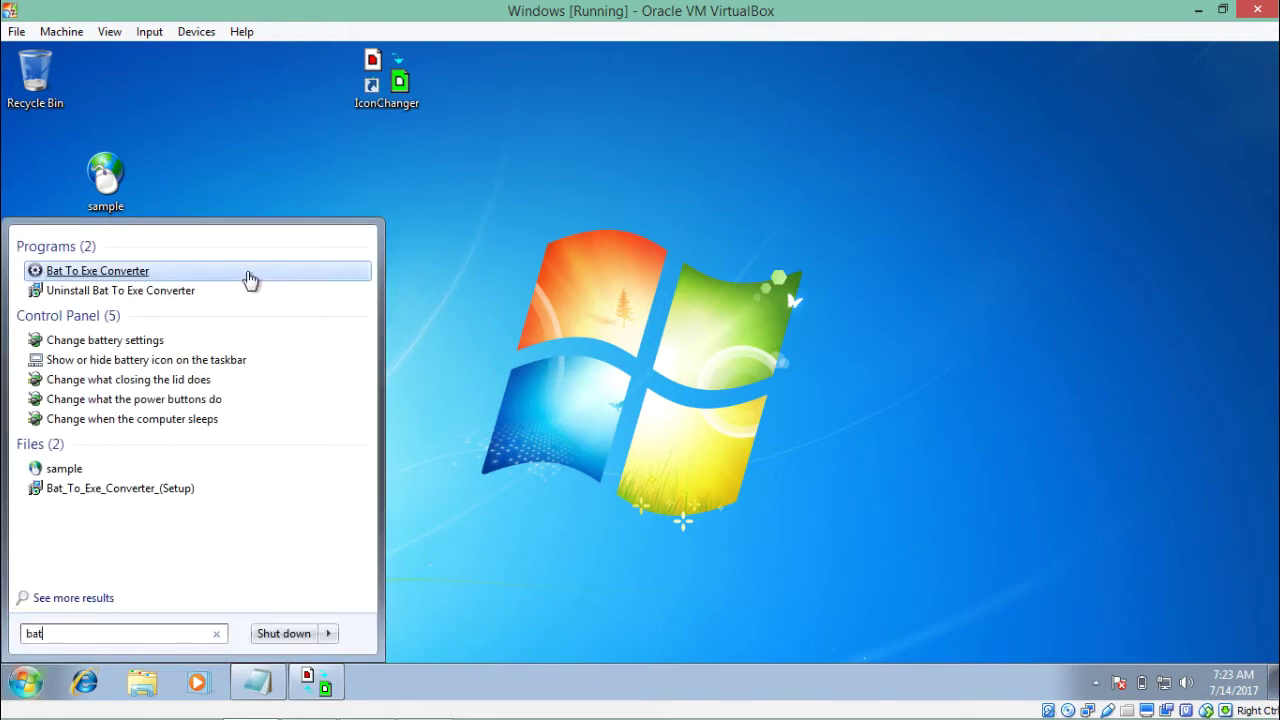
click(249, 274)
click(521, 136)
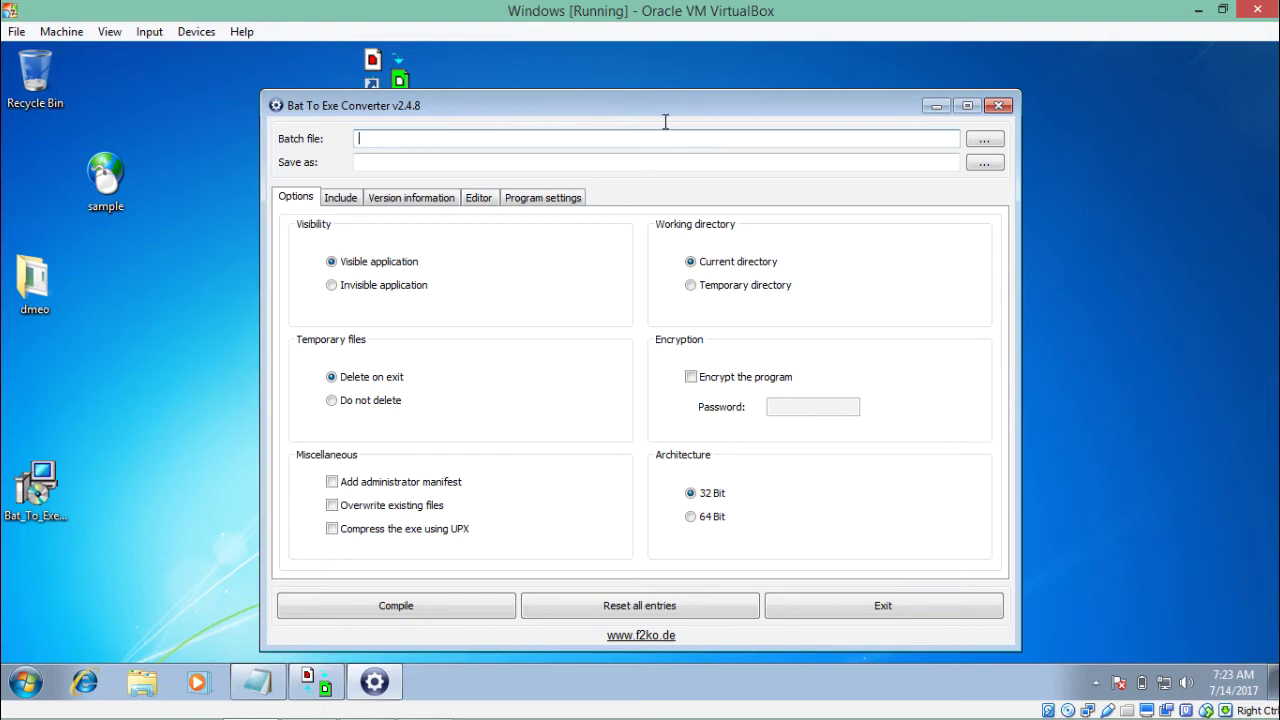
click(983, 139)
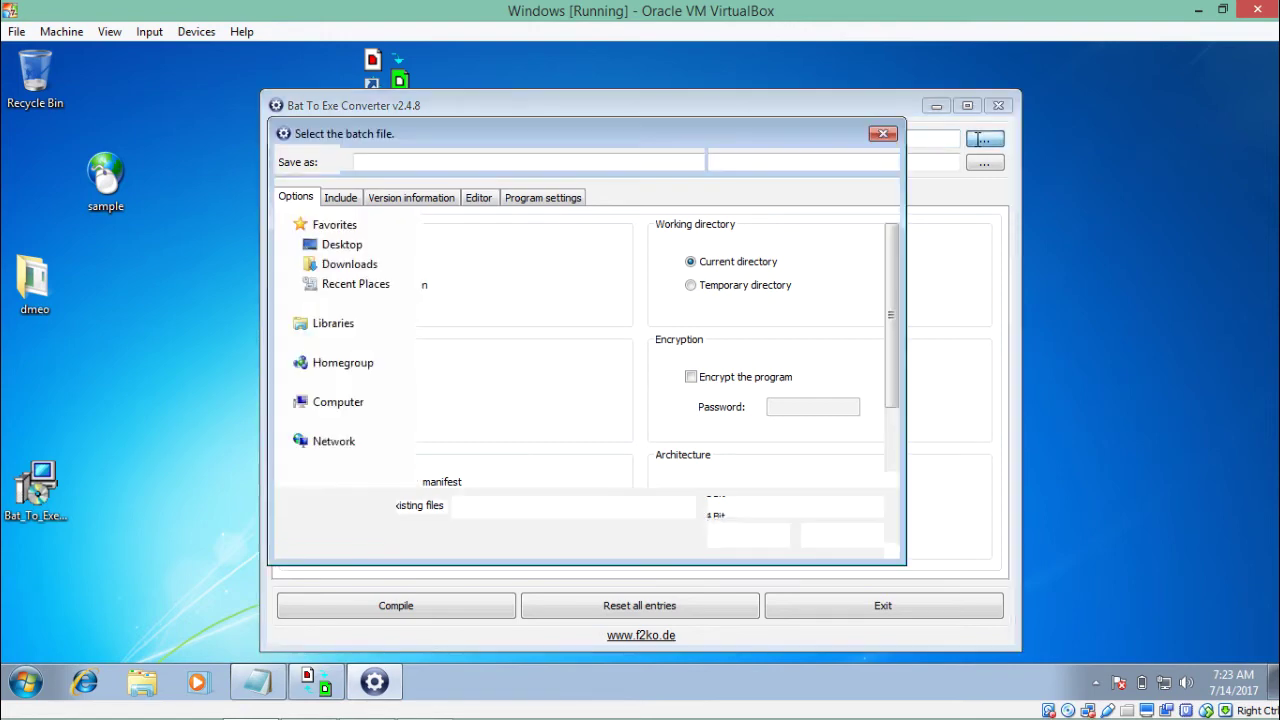
Choose sample from the Desktop as the batch file to convert.
click(383, 246)
click(547, 298)
key(Down)
key(Down)
key(Down)
key(Down)
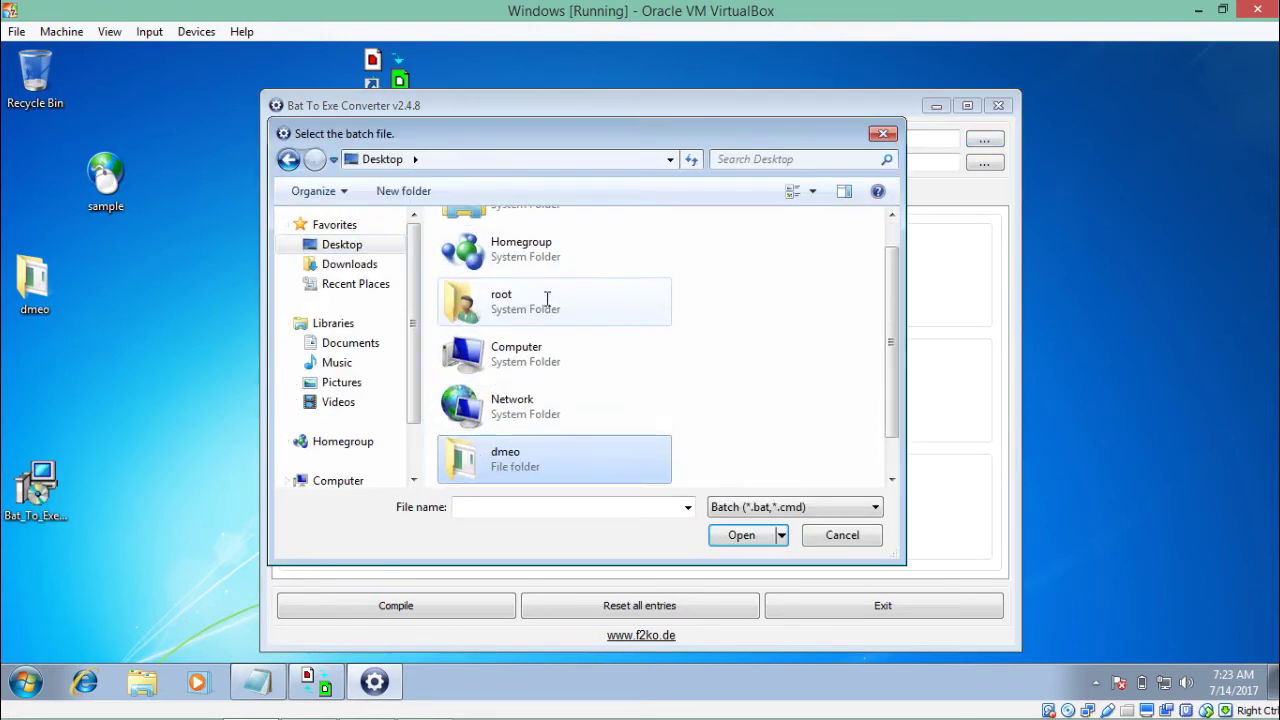
click(741, 535)
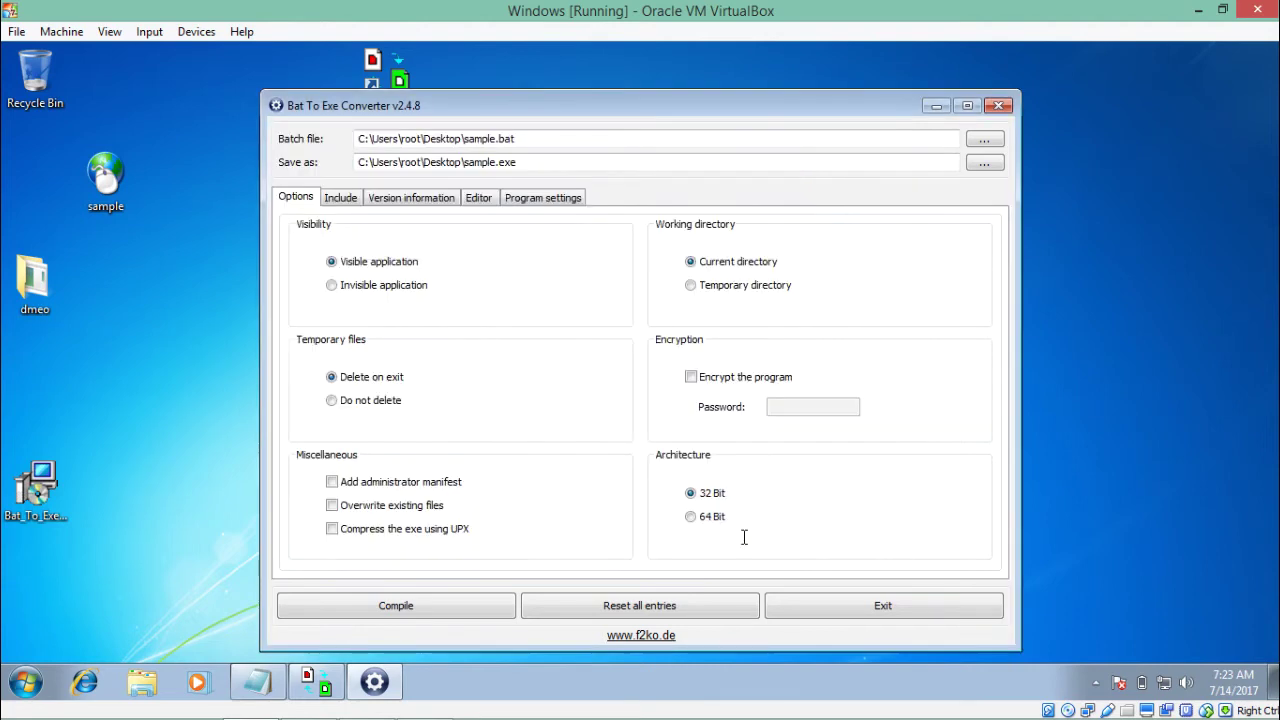
Review the Include and Version information tabs, then enable Add administrator manifest in Options.
click(651, 162)
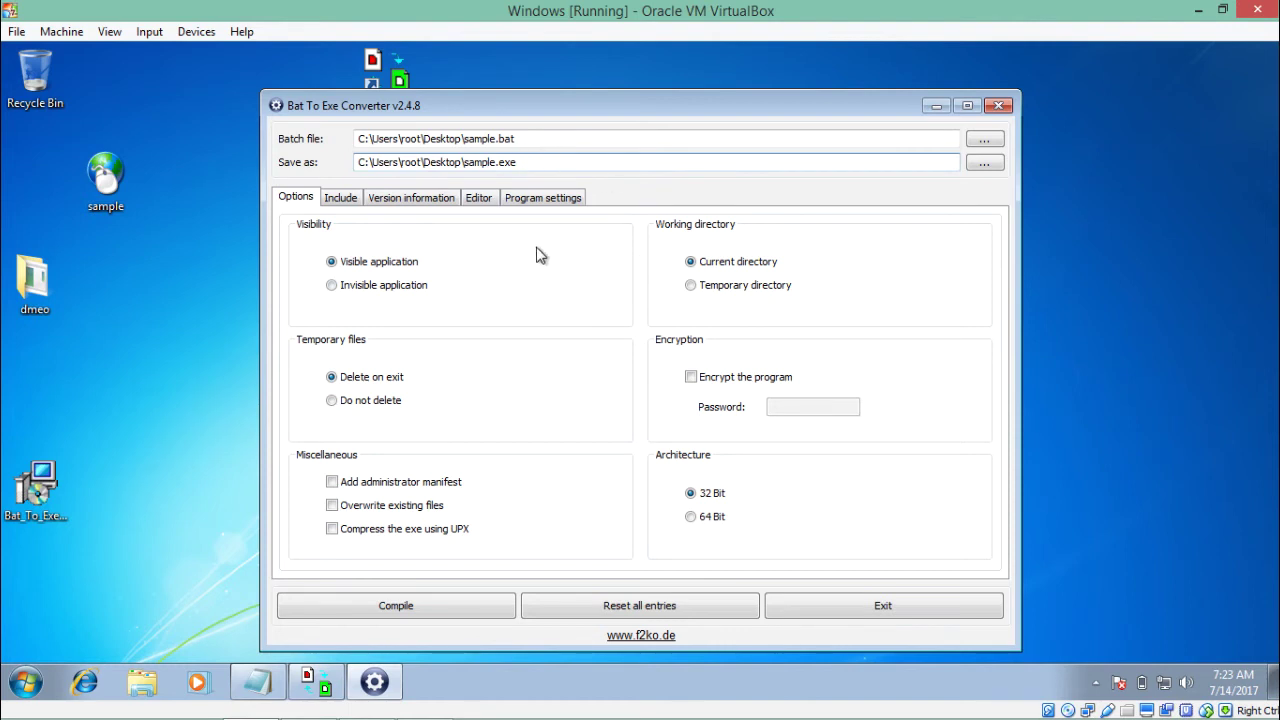
click(340, 204)
click(378, 204)
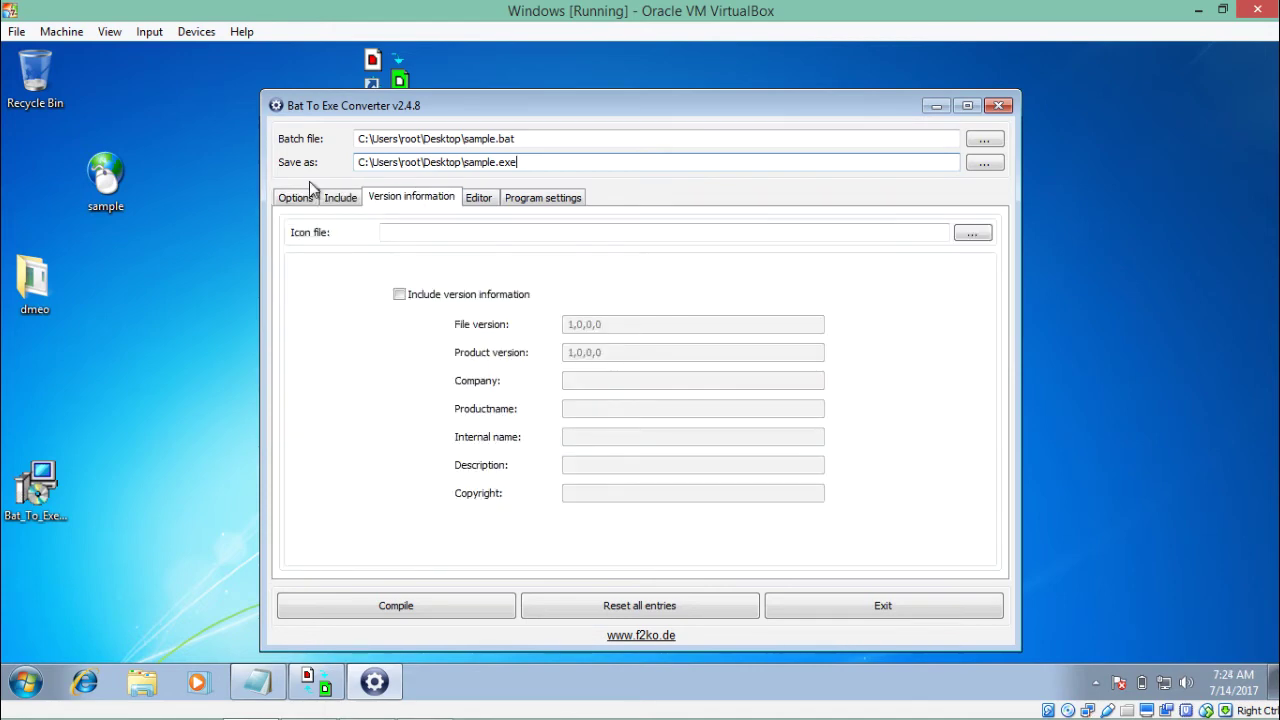
click(302, 200)
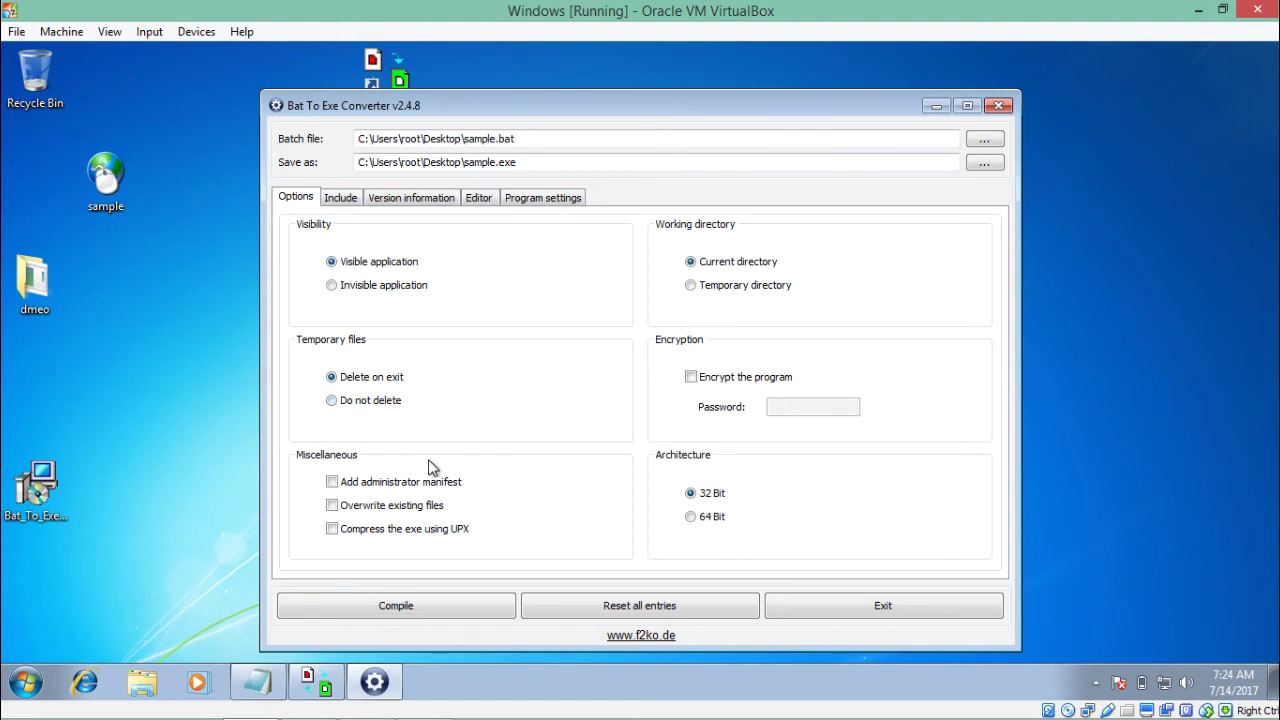
click(414, 486)
double_click(106, 188)
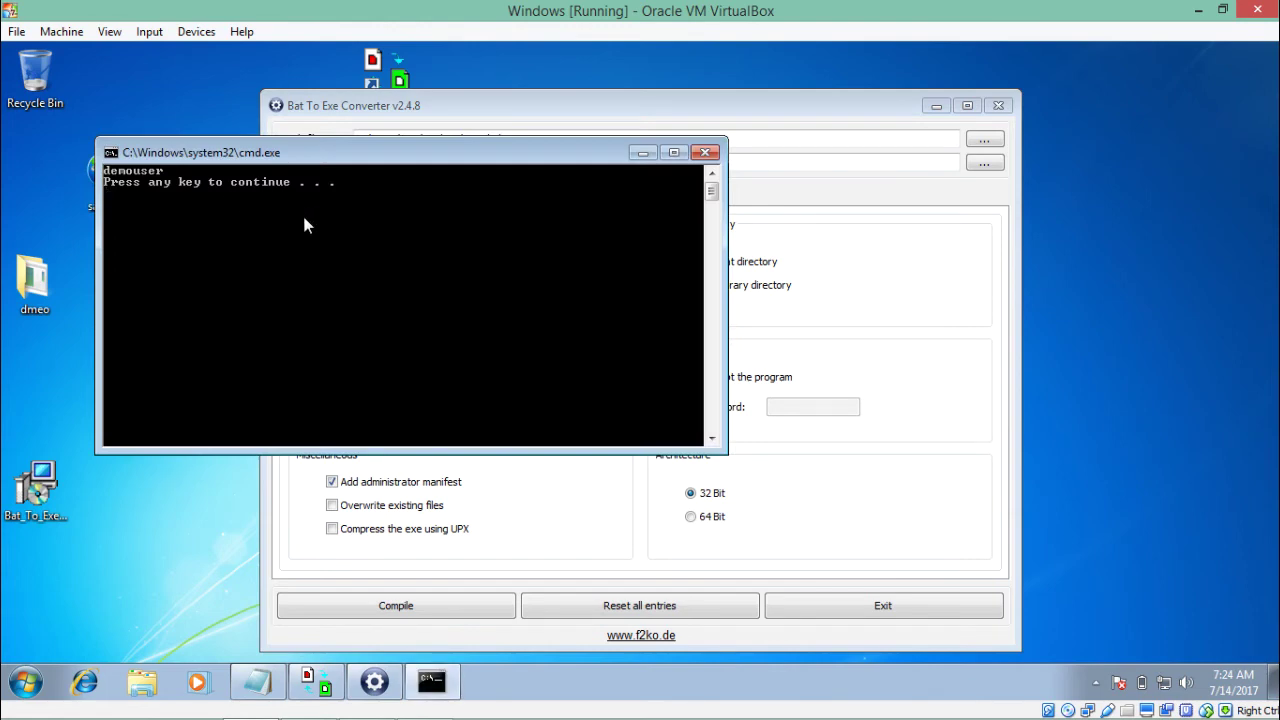
key(Return)
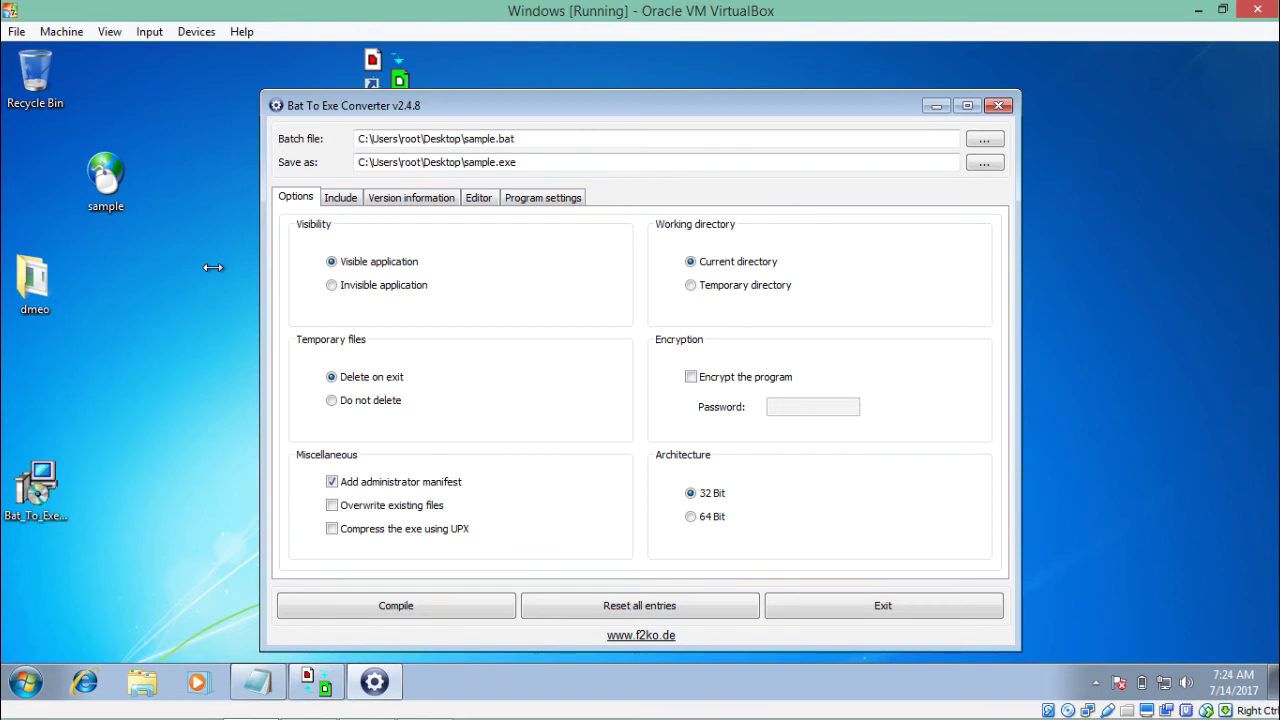
Turn off the administrator manifest and leave Encrypt the program unticked.
click(369, 481)
click(701, 375)
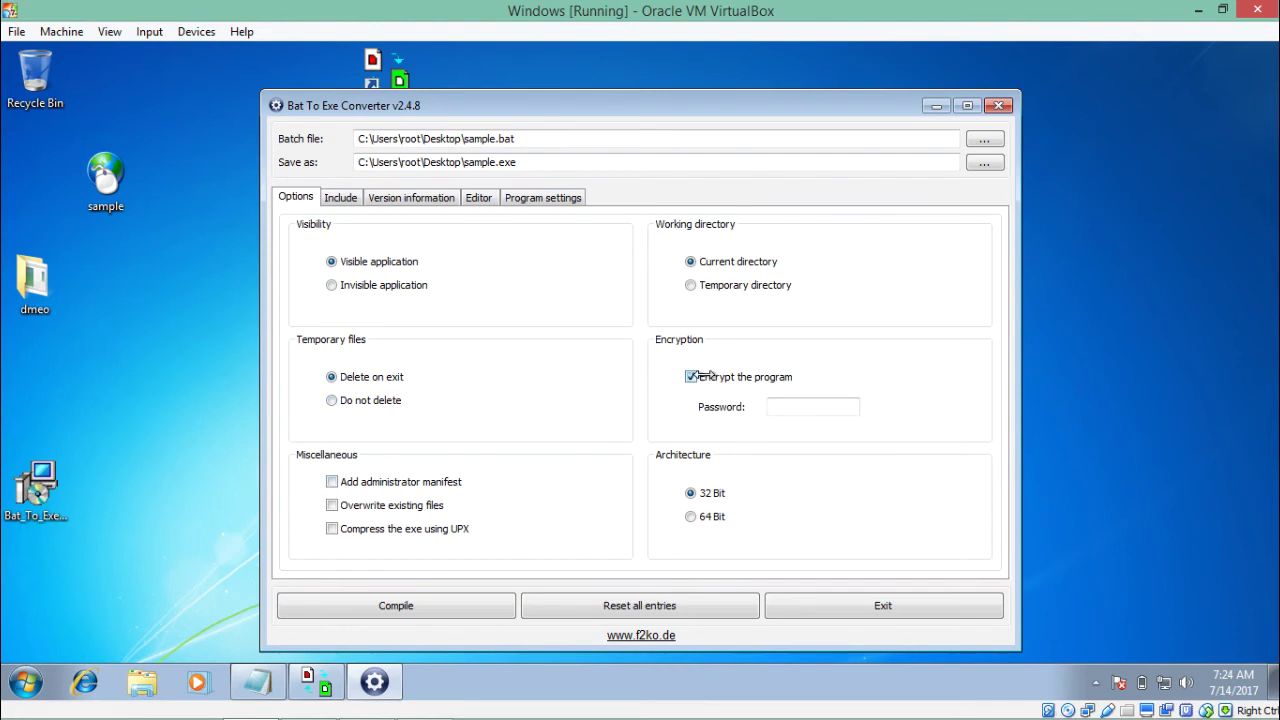
click(810, 408)
click(697, 380)
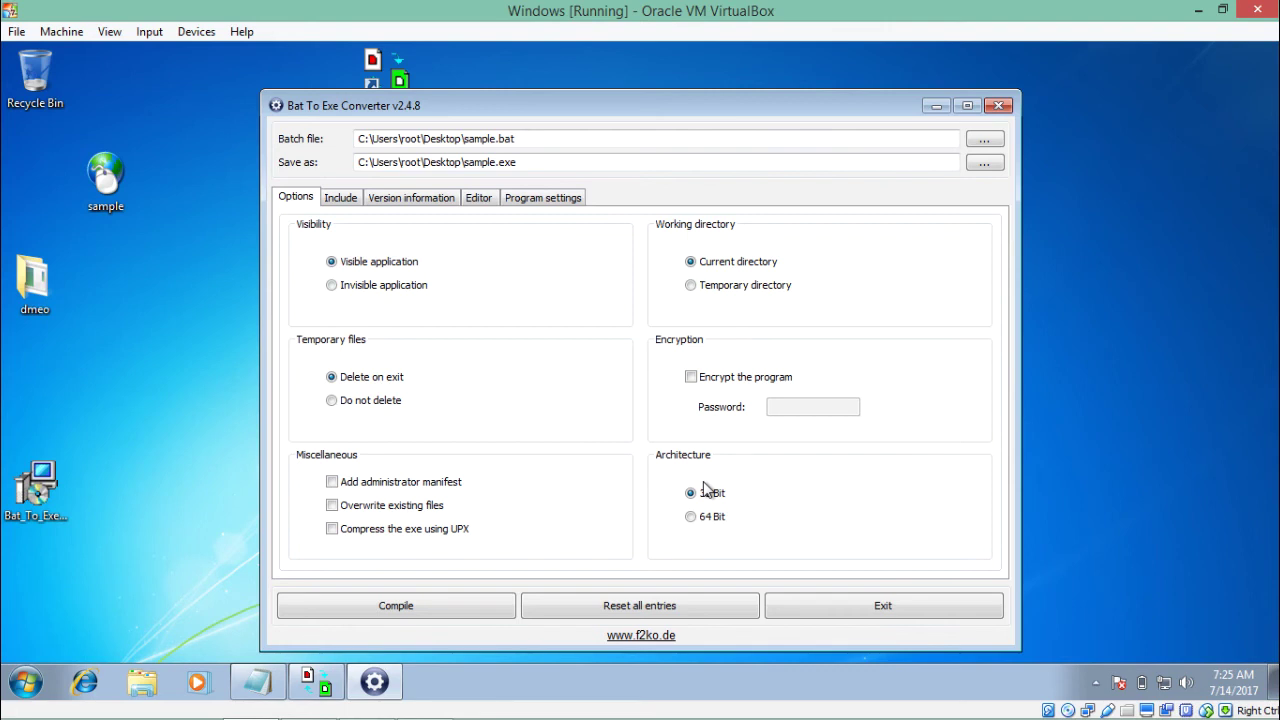
Keep the build at 32 Bit after trying 64 Bit, and show Version information.
click(720, 519)
click(707, 500)
click(411, 203)
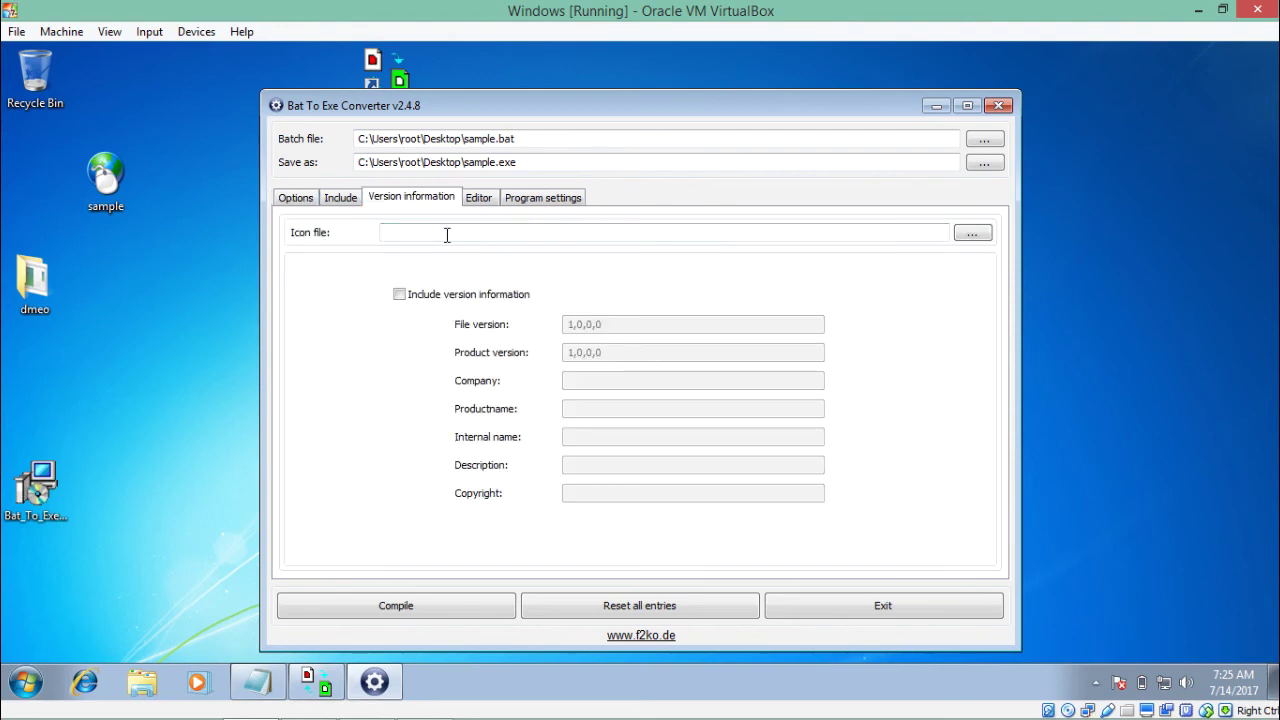
Turn on Include version information, with file and product version 1,0,0,0.
click(483, 297)
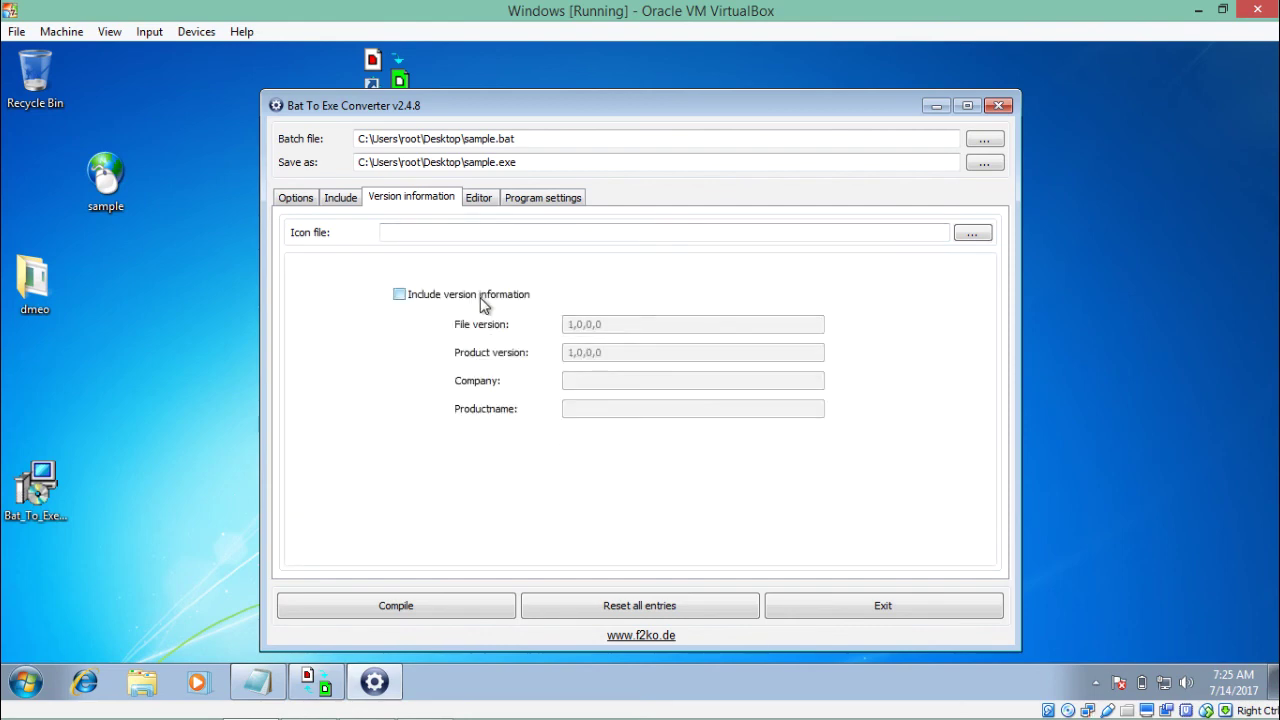
click(605, 325)
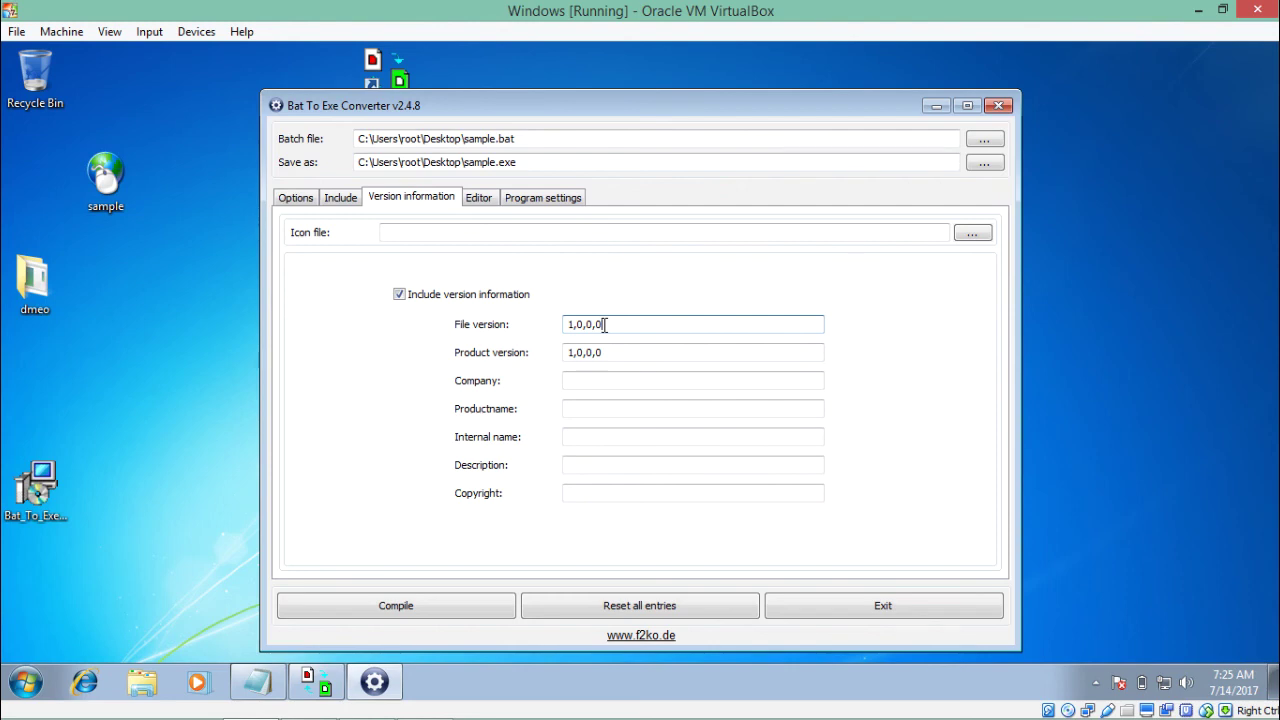
click(303, 197)
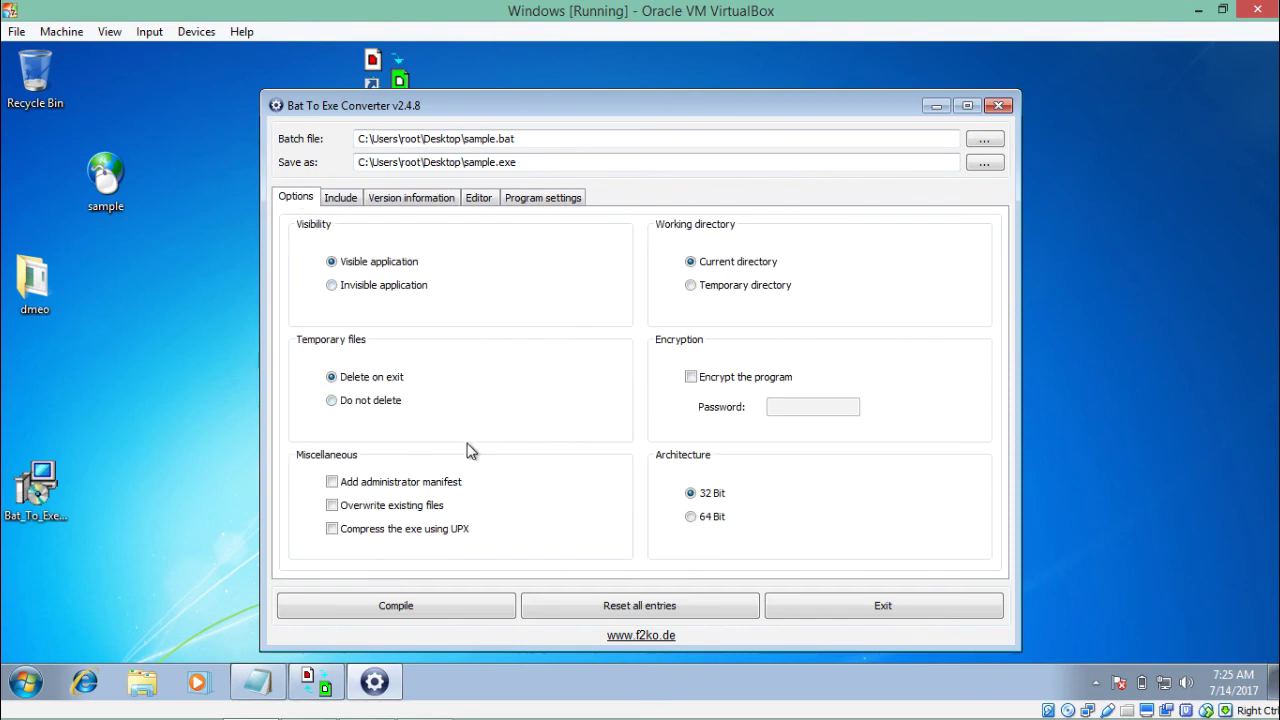
Compile sample.exe, place it beside dmeo, confirm it is a 70.5 KB application, and run it.
click(412, 596)
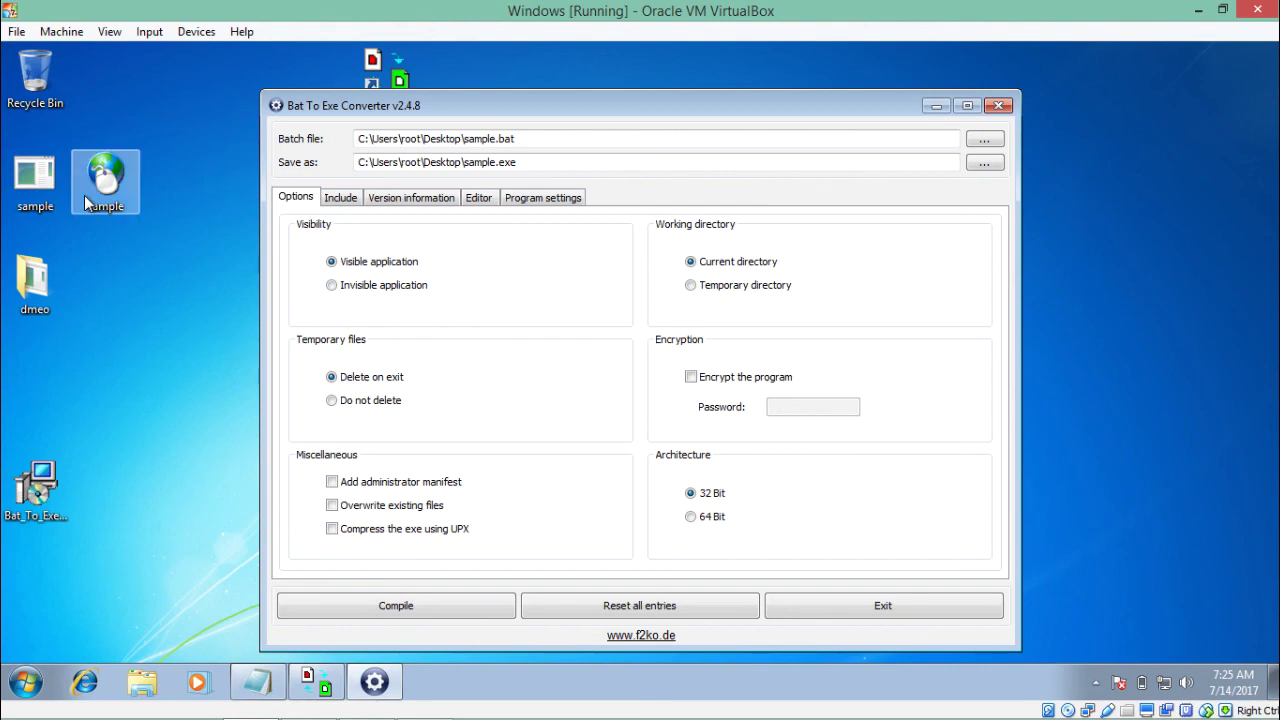
drag(40, 187, 112, 319)
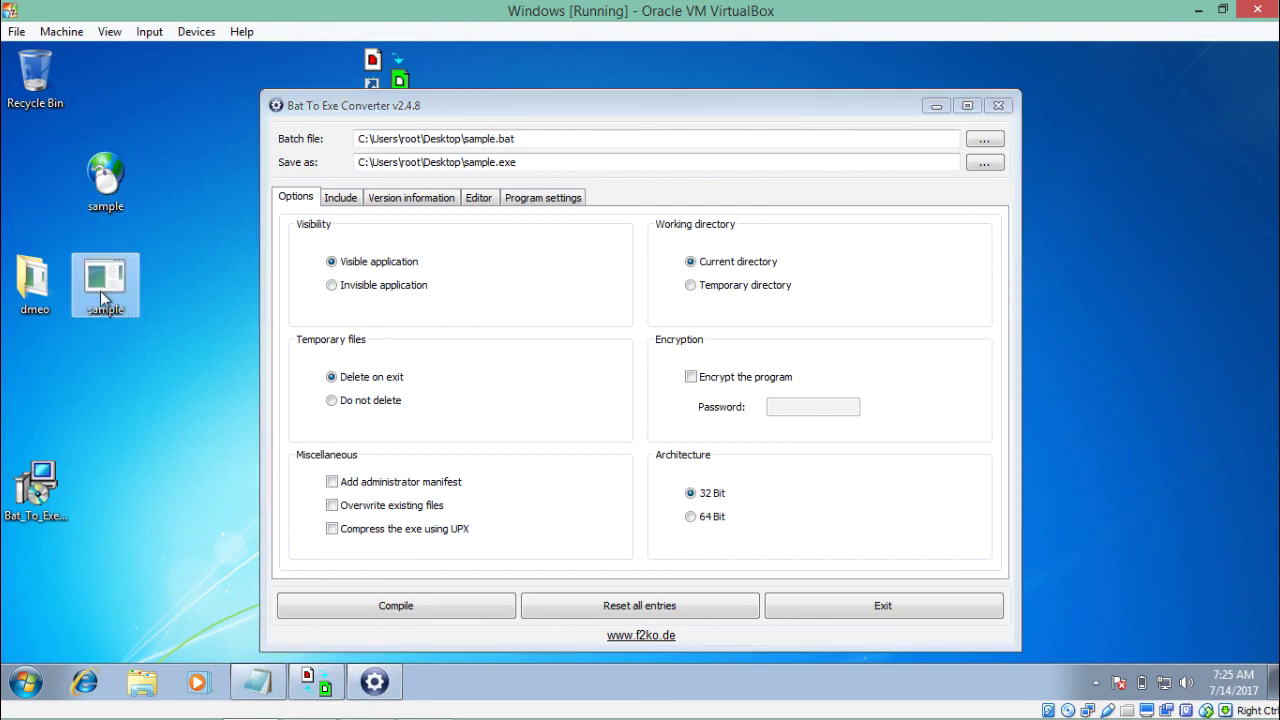
right_click(101, 290)
click(150, 612)
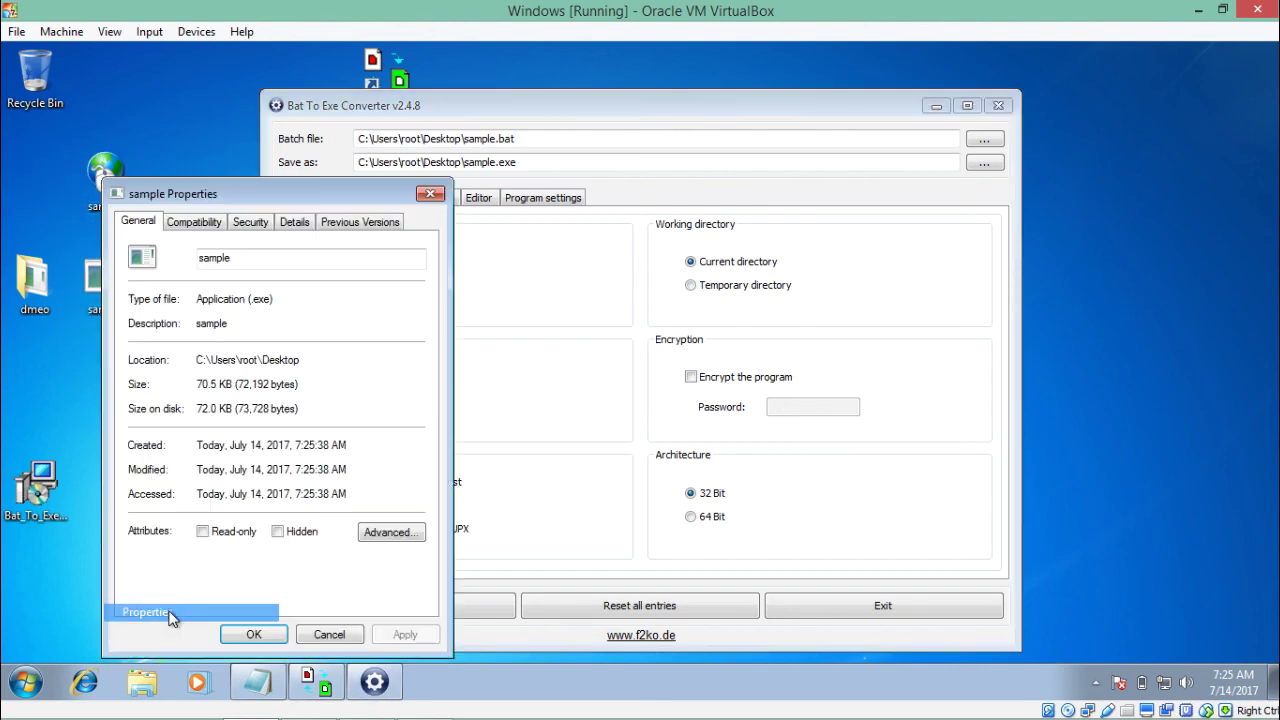
drag(259, 299, 320, 283)
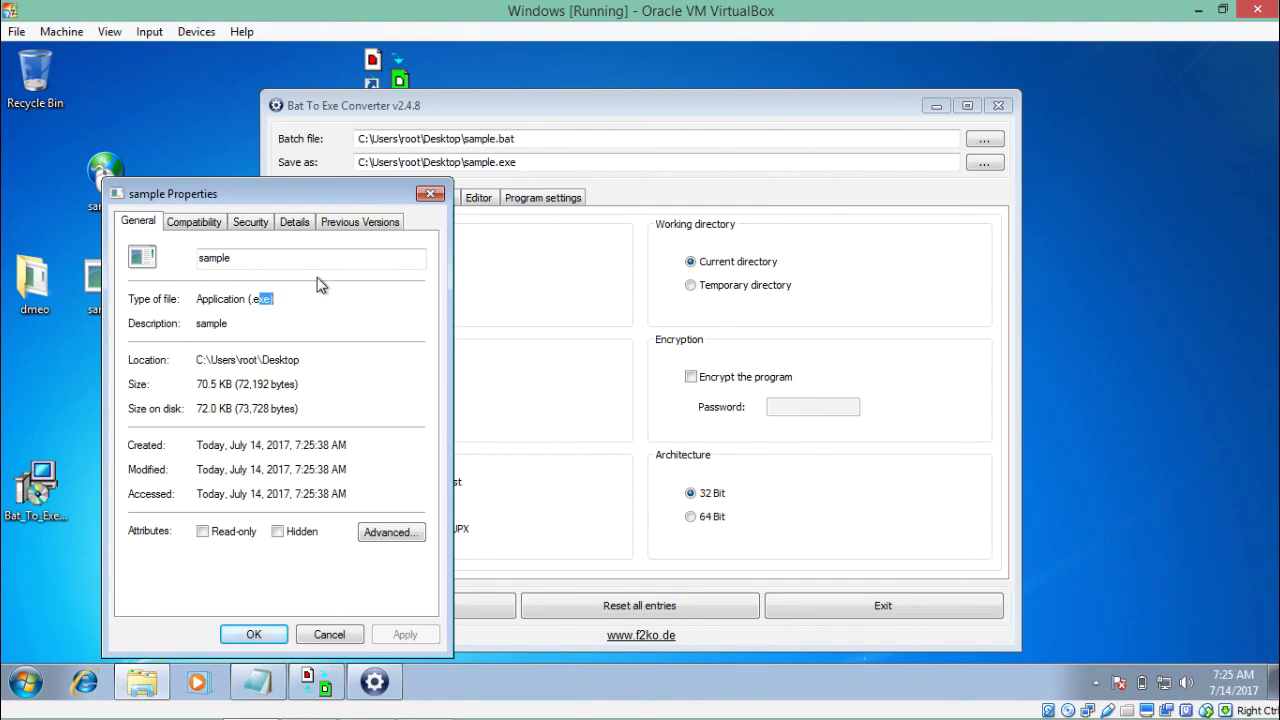
click(430, 194)
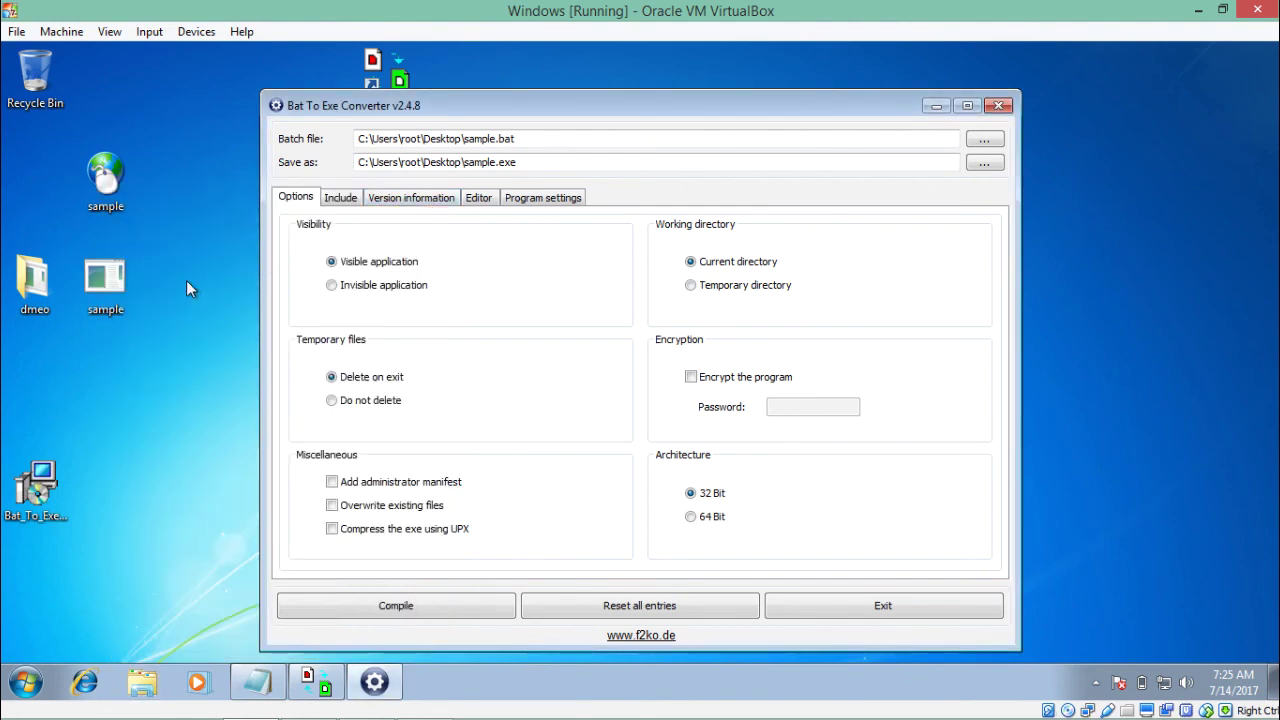
double_click(119, 285)
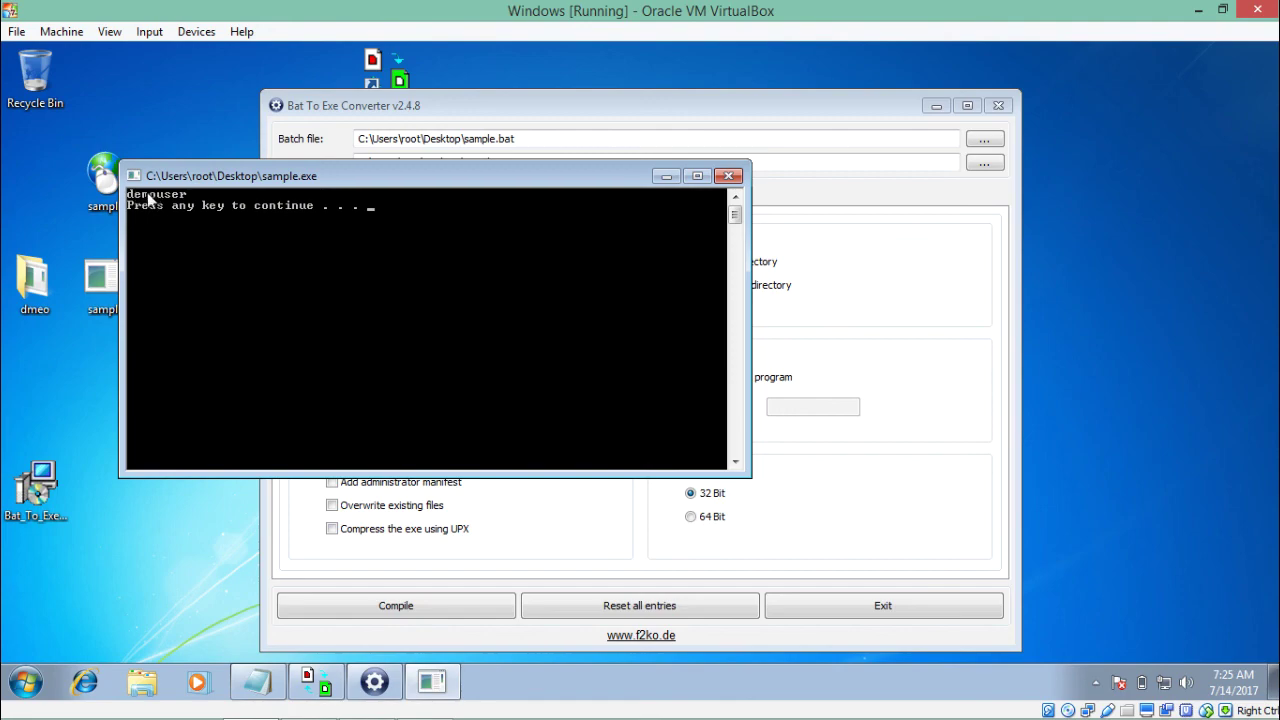
Close the sample.exe console, refresh the desktop, and minimize the VirtualBox window.
key(Return)
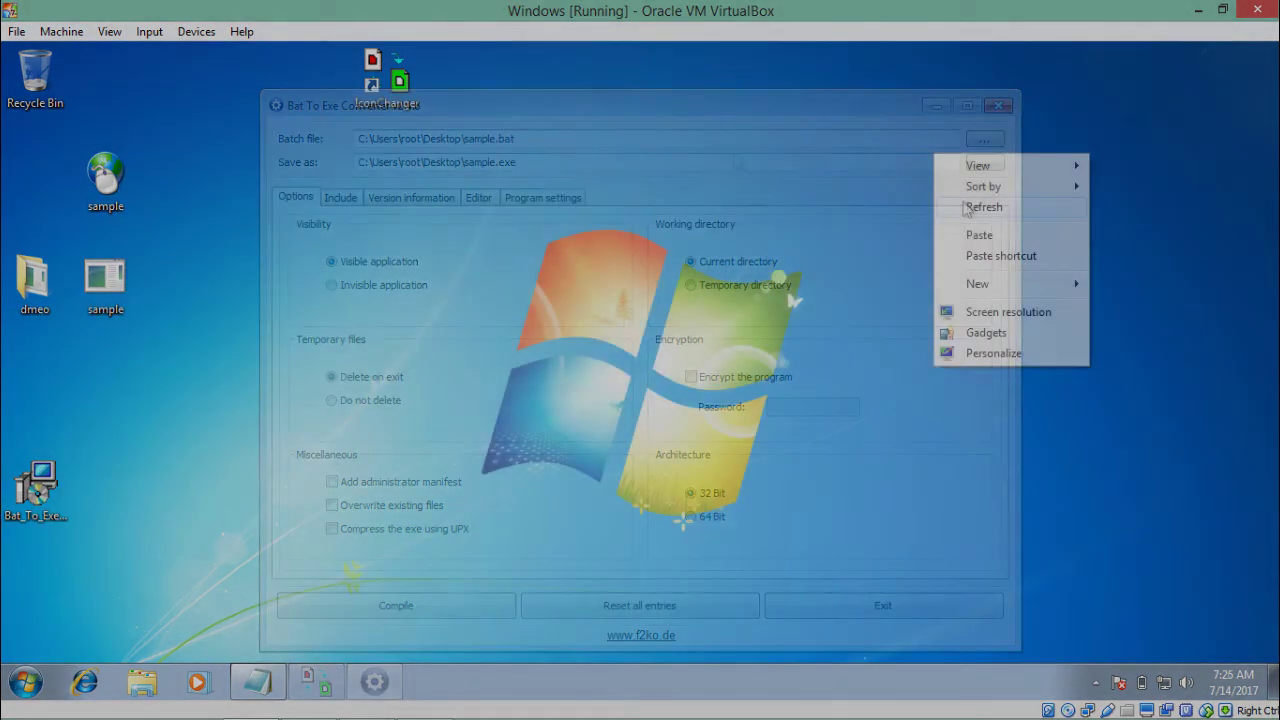
click(963, 206)
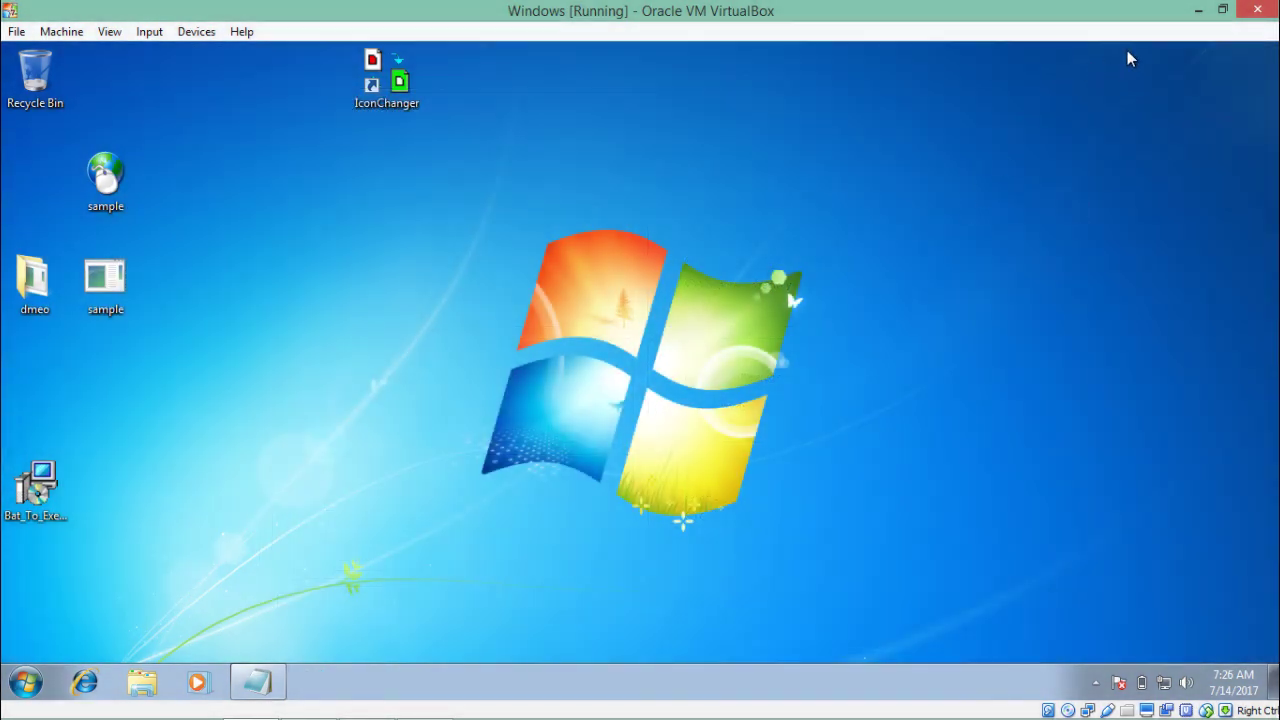
click(1198, 10)
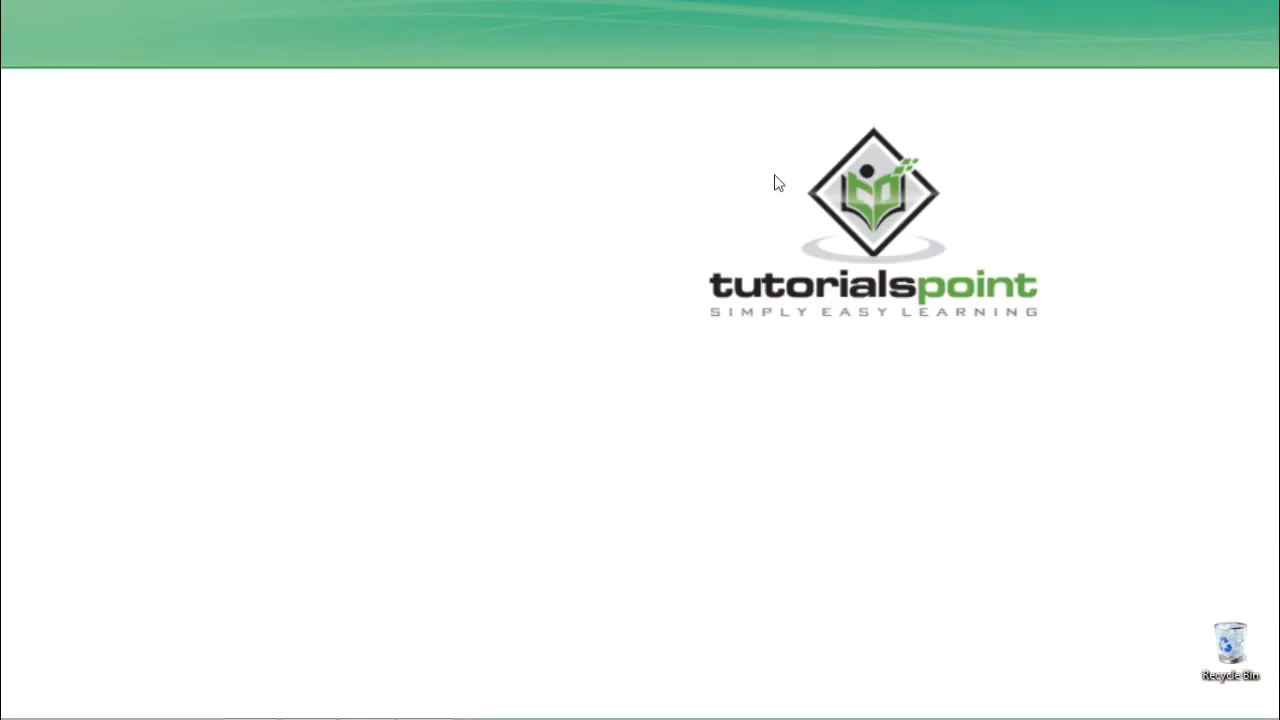